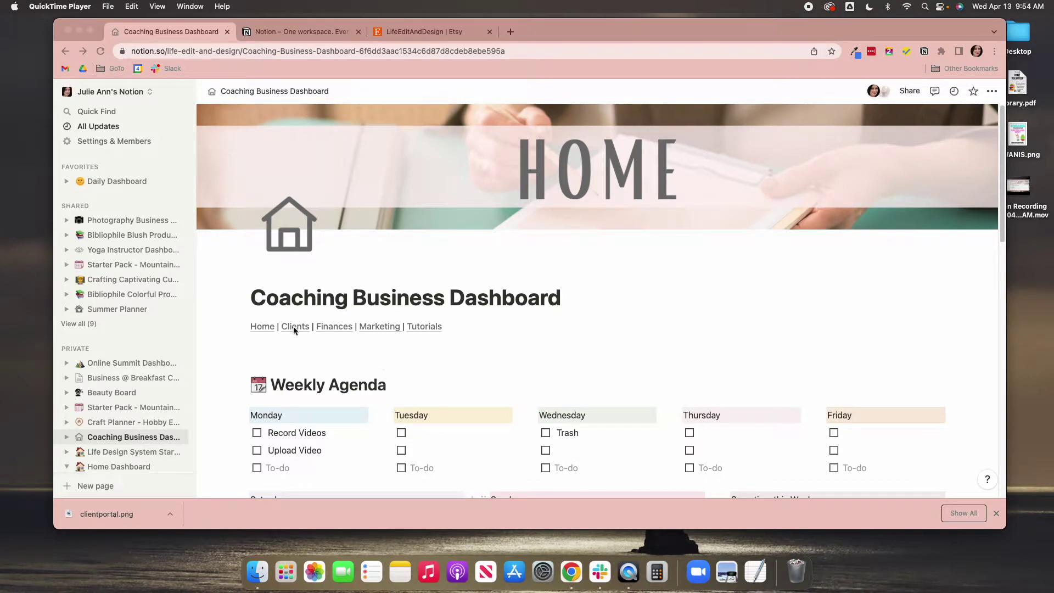
Bring Chrome to the front and open the Client Dashboard page via the Clients link
{"action": "left_click", "coordinate": [291, 327]}
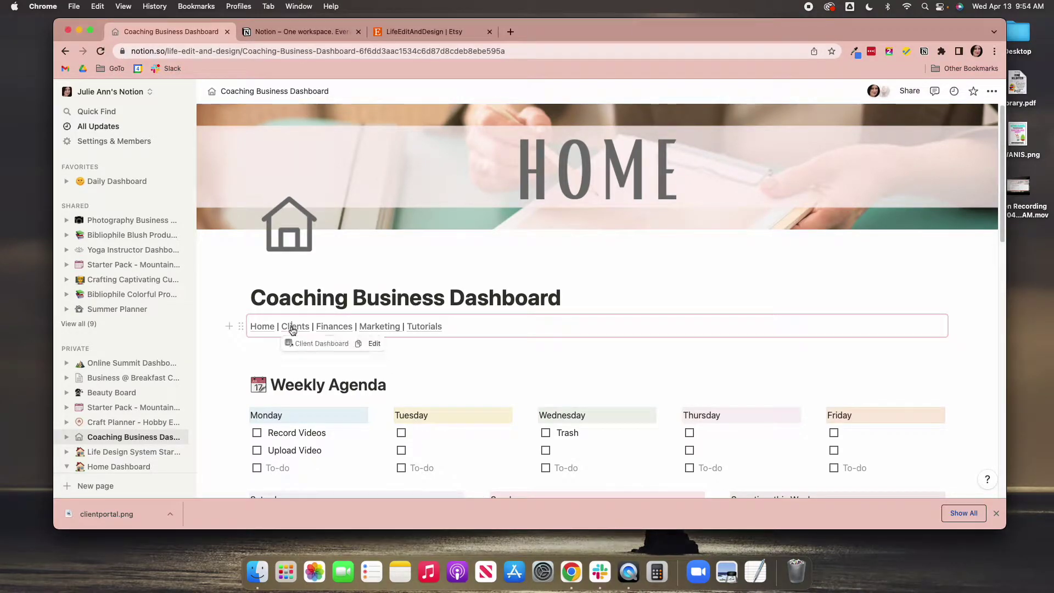
{"action": "left_click", "coordinate": [291, 327]}
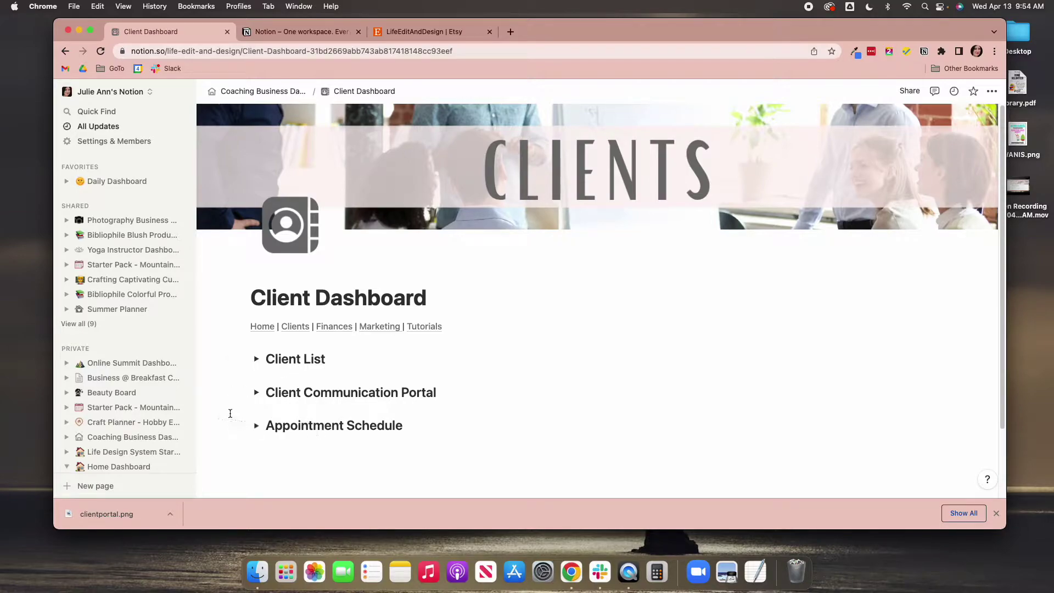
Expand Client List and browse the Prospects, Past Clients and All Clients views, ending on Active Clients
{"action": "left_click", "coordinate": [255, 361]}
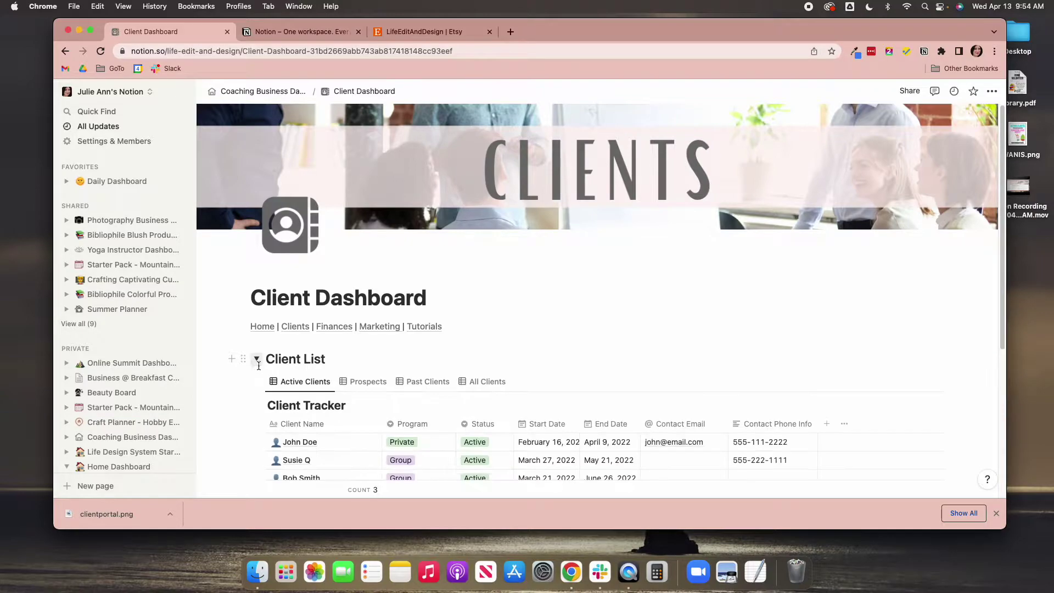
{"action": "scroll", "coordinate": [299, 376], "scroll_direction": "down", "scroll_amount": 5}
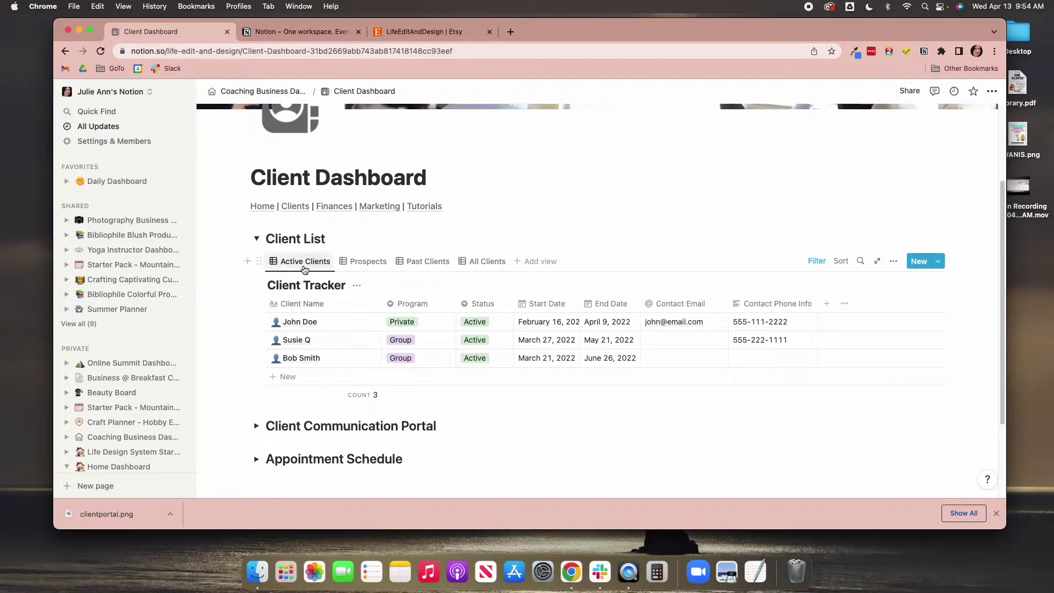
{"action": "left_click", "coordinate": [363, 264]}
{"action": "left_click", "coordinate": [415, 264]}
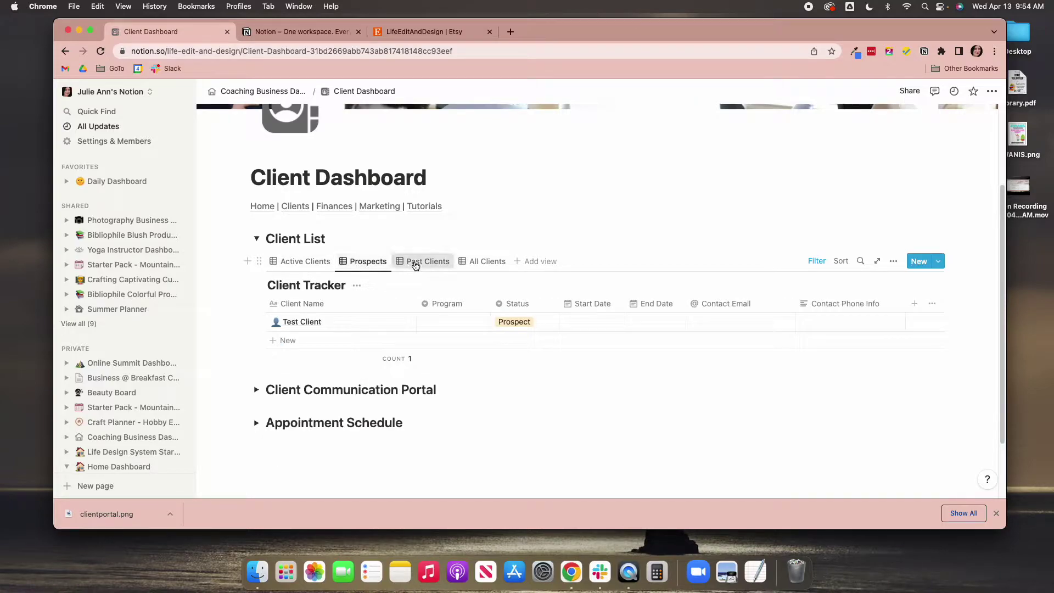
{"action": "left_click", "coordinate": [483, 263]}
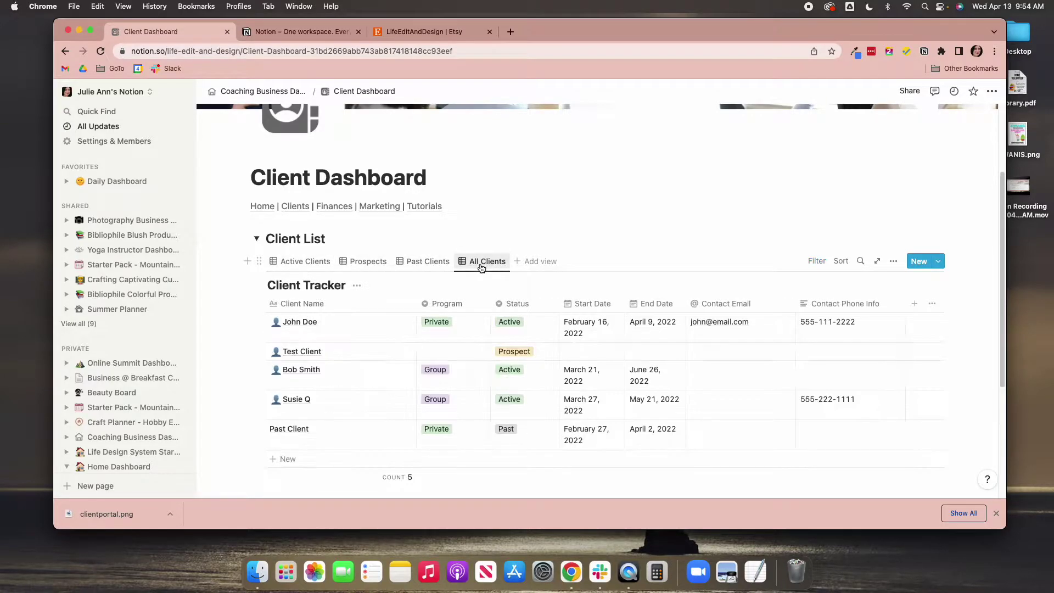
{"action": "left_click", "coordinate": [422, 266]}
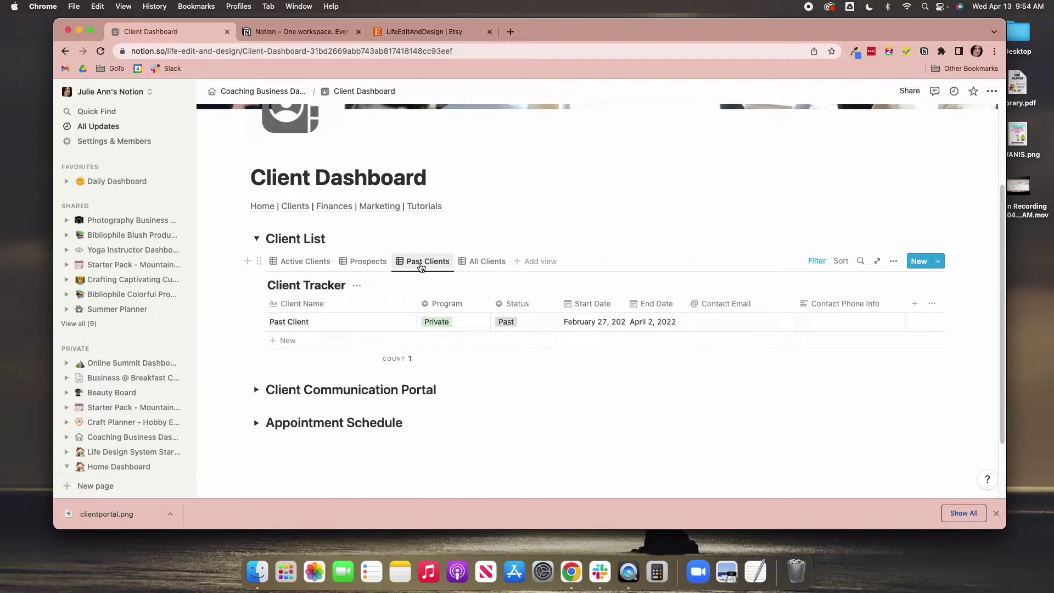
{"action": "left_click", "coordinate": [359, 262]}
{"action": "left_click", "coordinate": [303, 261]}
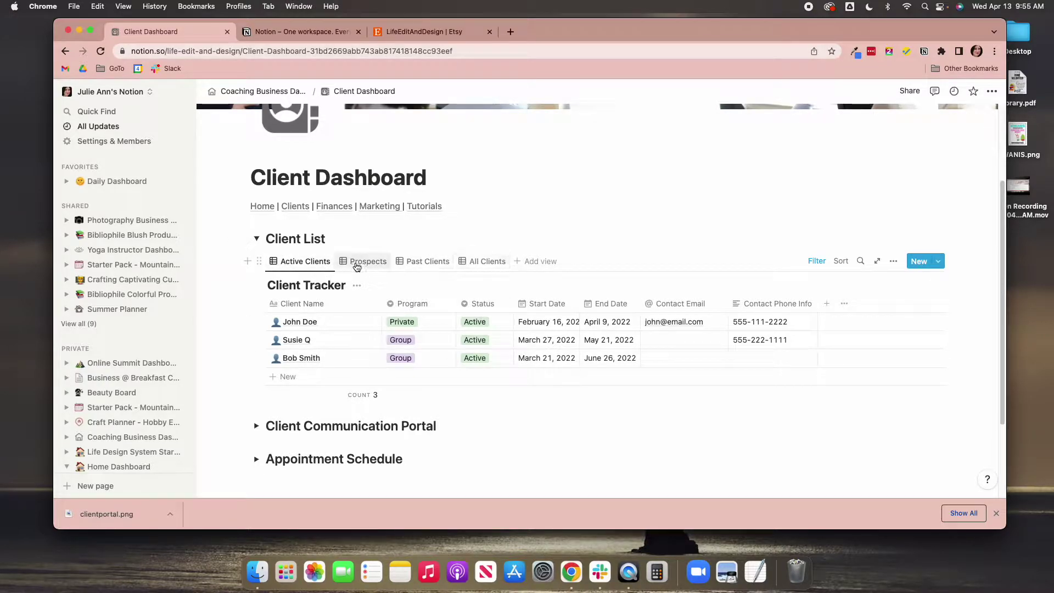
{"action": "left_click", "coordinate": [403, 322]}
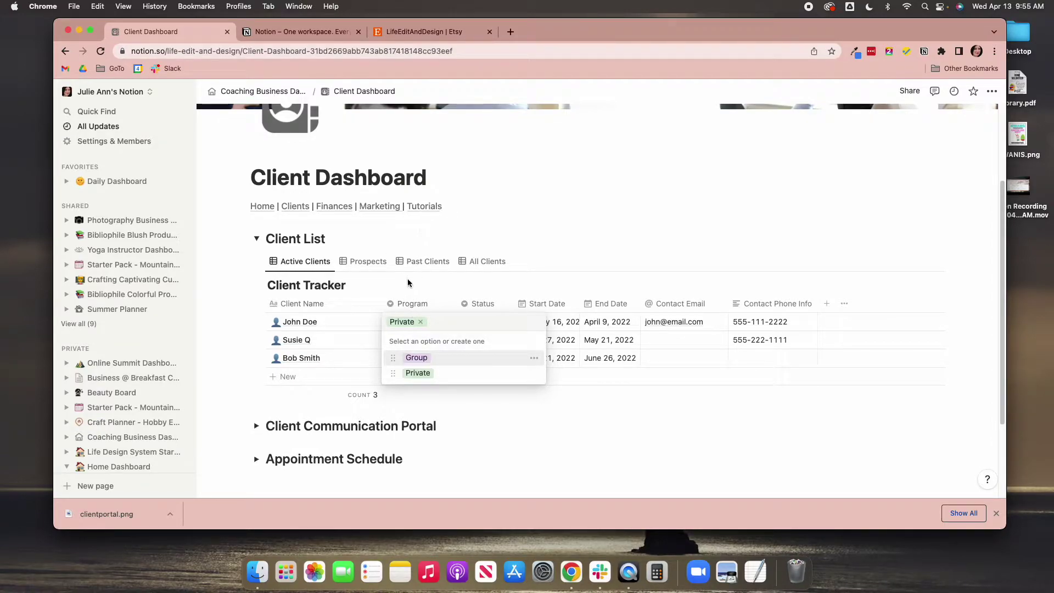
{"action": "key", "text": "Escape"}
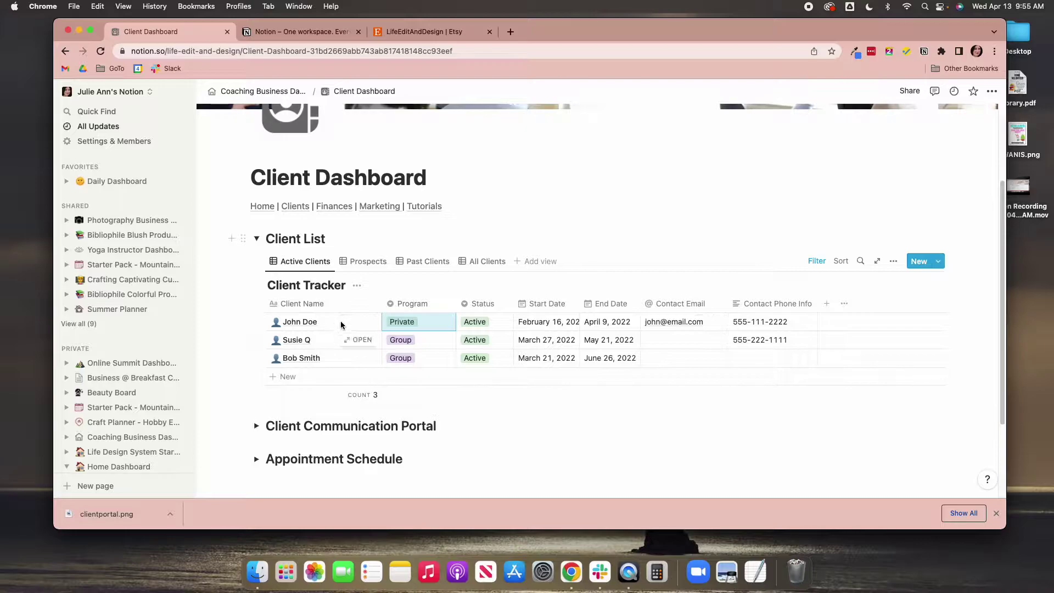
{"action": "mouse_move", "coordinate": [362, 402]}
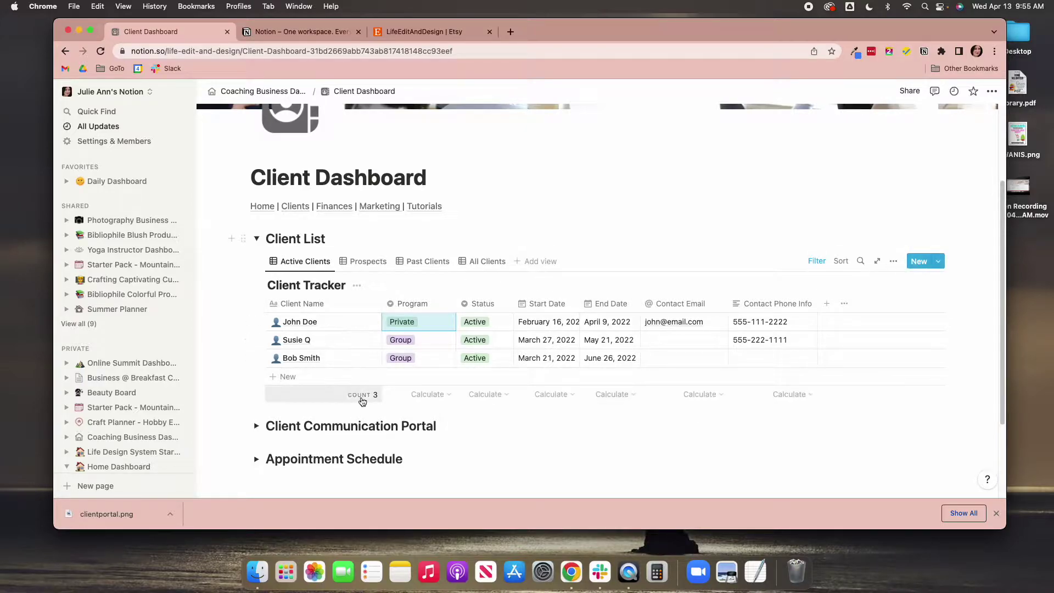
{"action": "left_click", "coordinate": [367, 261]}
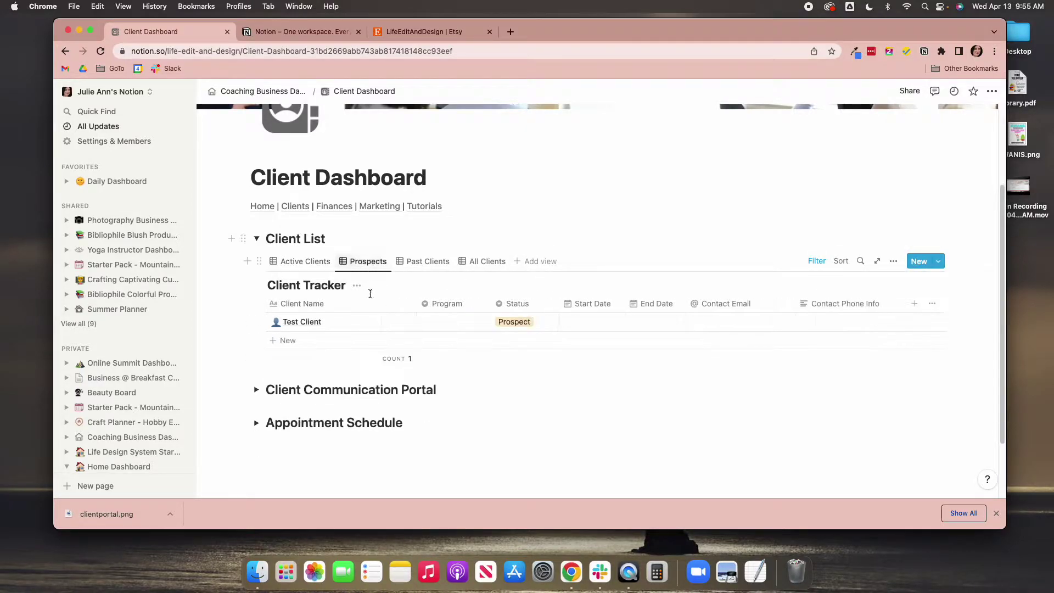
{"action": "left_click", "coordinate": [410, 260]}
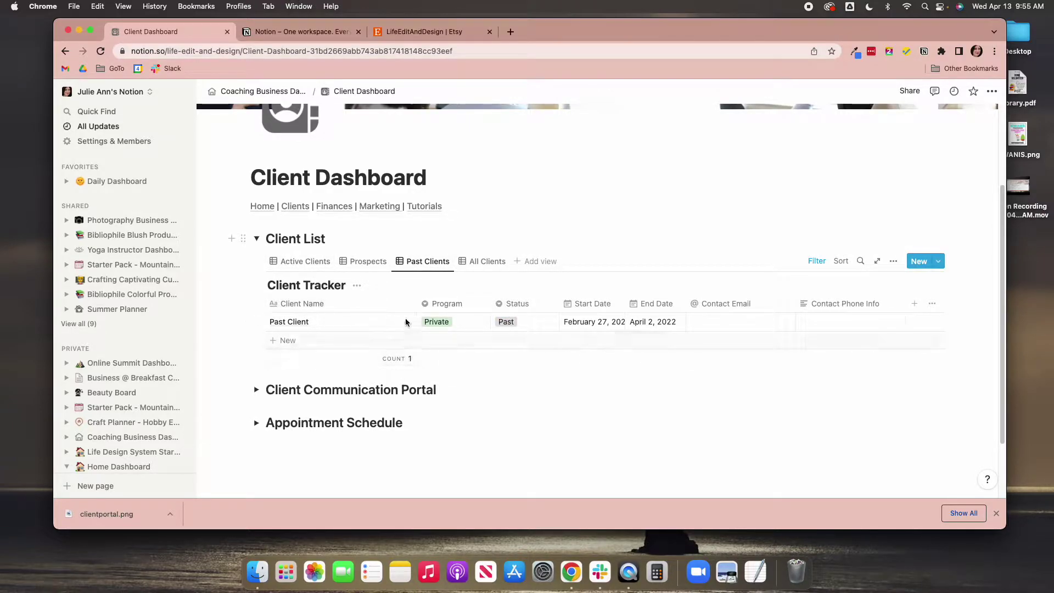
{"action": "left_click", "coordinate": [301, 263]}
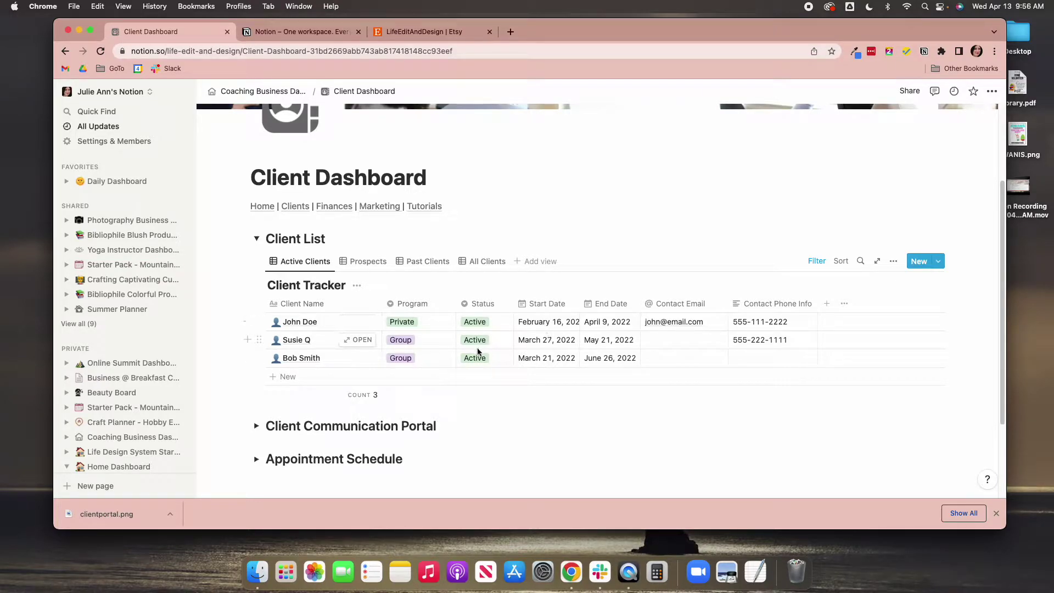
{"action": "scroll", "coordinate": [475, 352], "scroll_direction": "down", "scroll_amount": 1}
Expand the Appointment Schedule section and scroll through its April 2022 calendar
{"action": "left_click", "coordinate": [257, 425]}
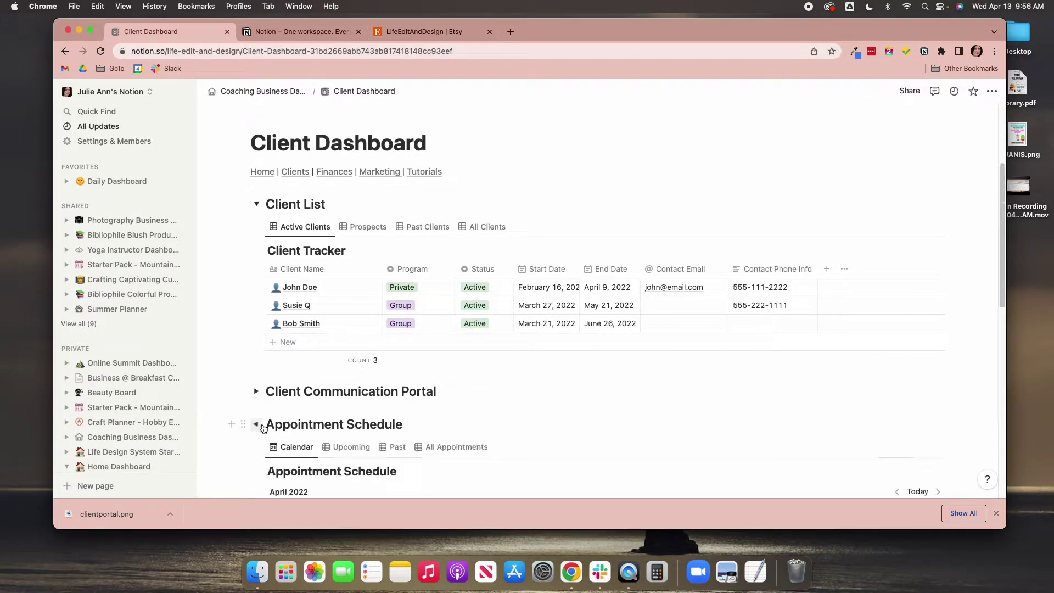
{"action": "scroll", "coordinate": [420, 399], "scroll_direction": "down", "scroll_amount": 6}
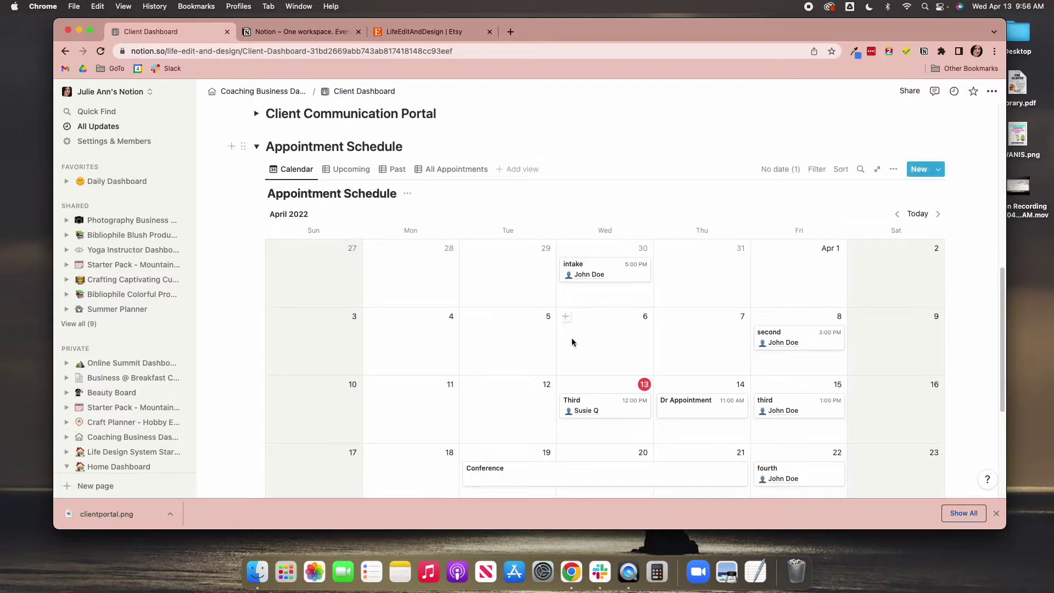
{"action": "scroll", "coordinate": [620, 299], "scroll_direction": "down", "scroll_amount": 1}
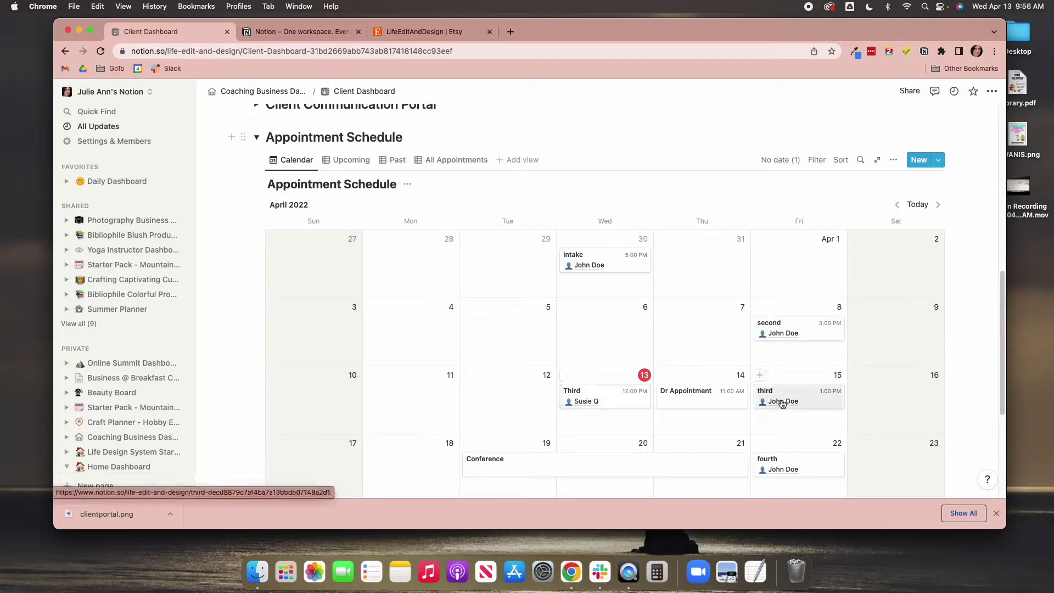
{"action": "scroll", "coordinate": [786, 404], "scroll_direction": "down", "scroll_amount": 5}
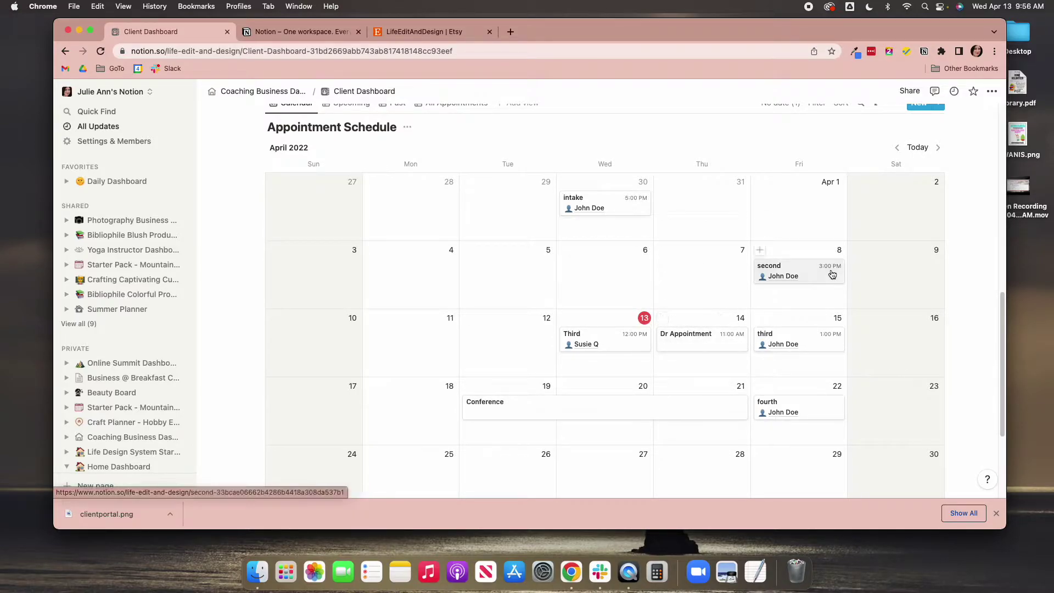
{"action": "scroll", "coordinate": [742, 338], "scroll_direction": "up", "scroll_amount": 2}
{"action": "scroll", "coordinate": [713, 324], "scroll_direction": "up", "scroll_amount": 5}
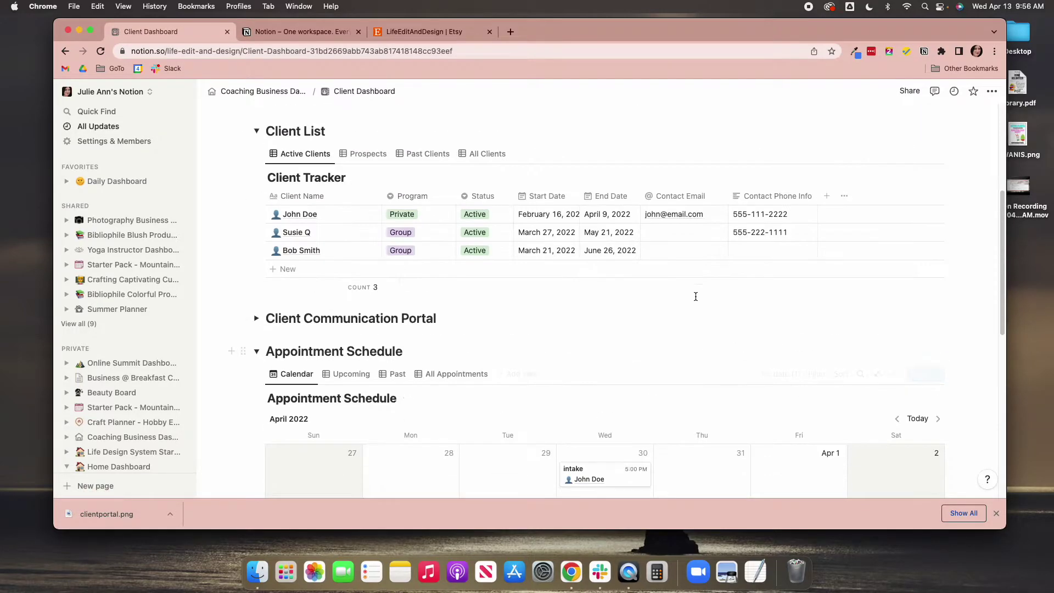
Browse the Upcoming, Past and All appointment tables, then return to the calendar view
{"action": "left_click", "coordinate": [343, 380]}
{"action": "scroll", "coordinate": [388, 419], "scroll_direction": "down", "scroll_amount": 3}
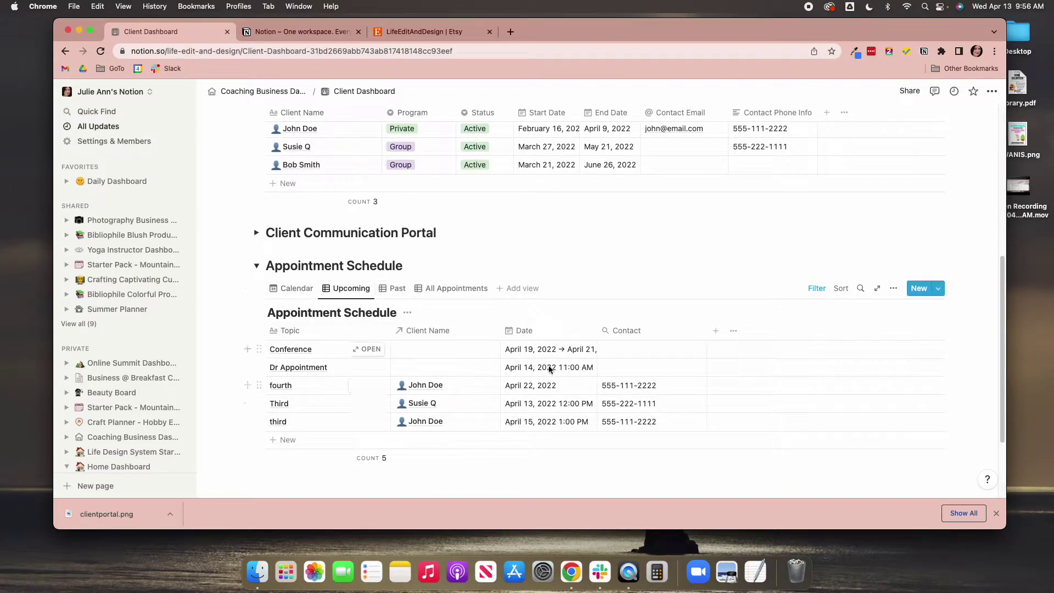
{"action": "left_click", "coordinate": [394, 288]}
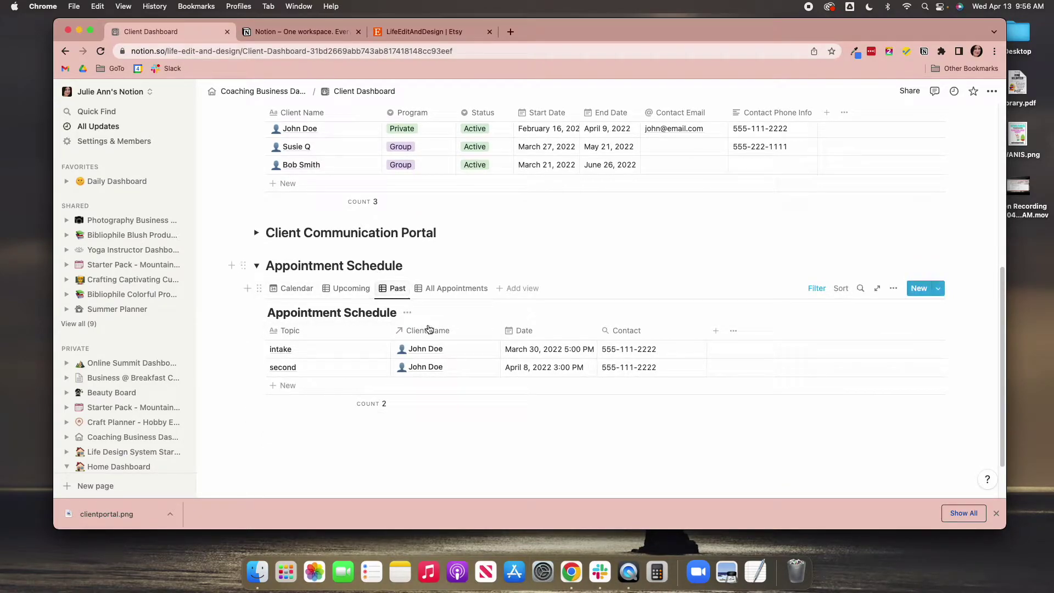
{"action": "left_click", "coordinate": [455, 289]}
{"action": "left_click", "coordinate": [292, 288]}
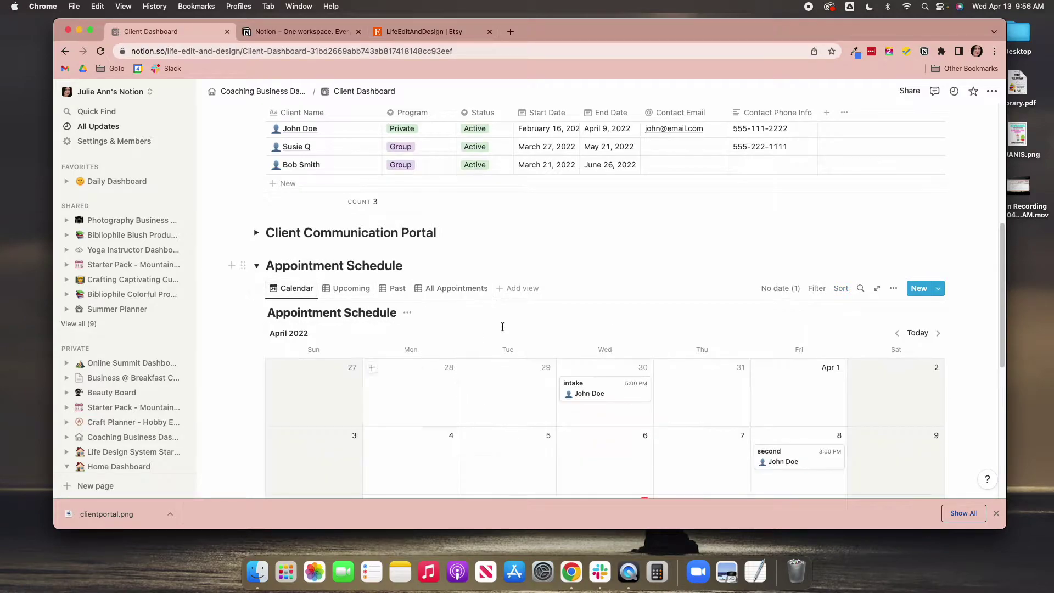
Scroll back up to the Client Tracker's Active Clients table
{"action": "scroll", "coordinate": [549, 417], "scroll_direction": "up", "scroll_amount": 1}
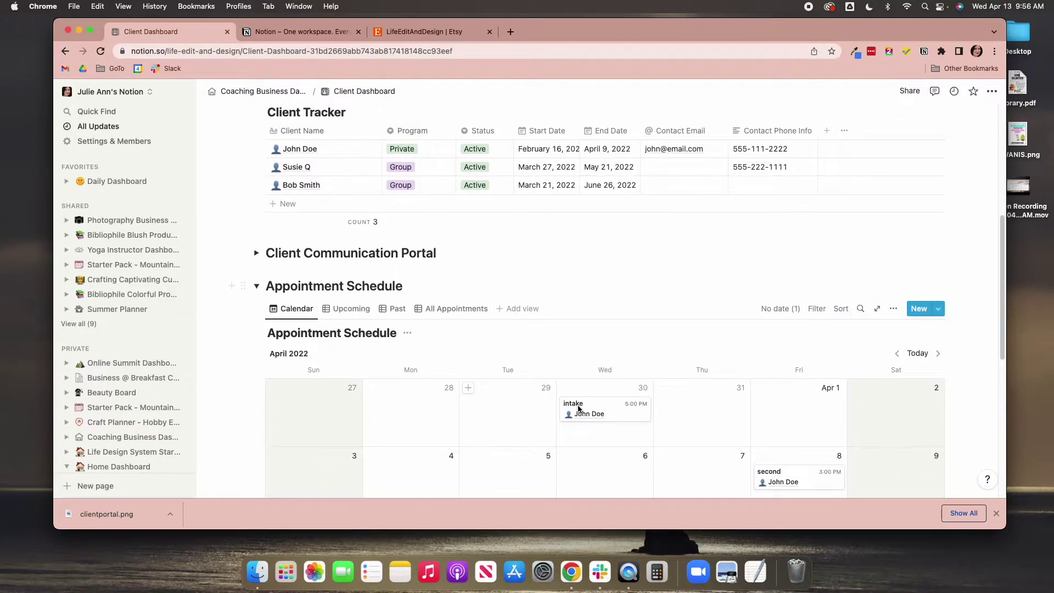
{"action": "scroll", "coordinate": [618, 360], "scroll_direction": "down", "scroll_amount": 5}
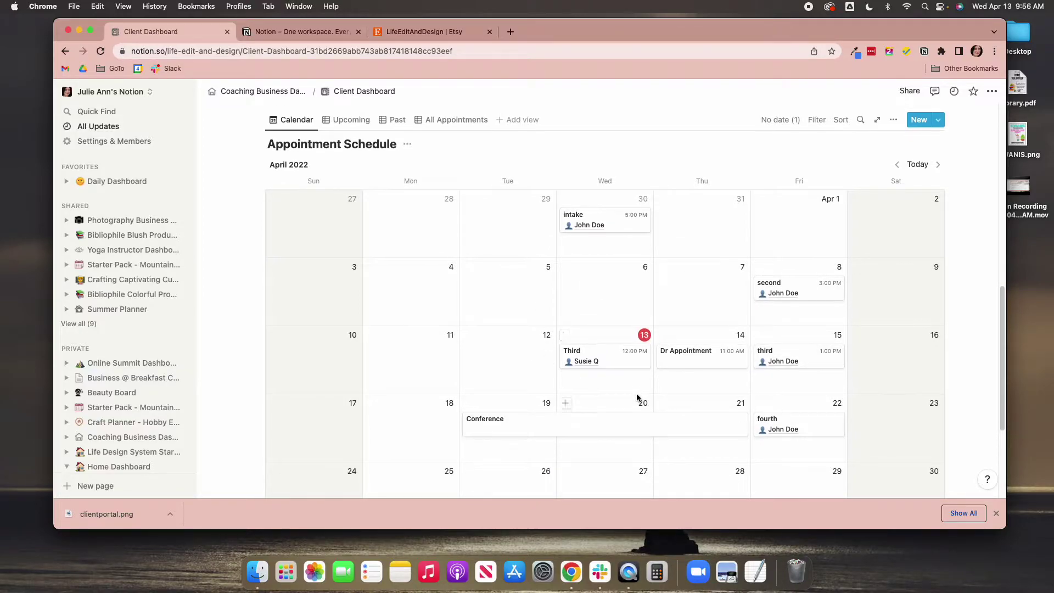
{"action": "scroll", "coordinate": [636, 398], "scroll_direction": "up", "scroll_amount": 3}
{"action": "scroll", "coordinate": [670, 419], "scroll_direction": "up", "scroll_amount": 4}
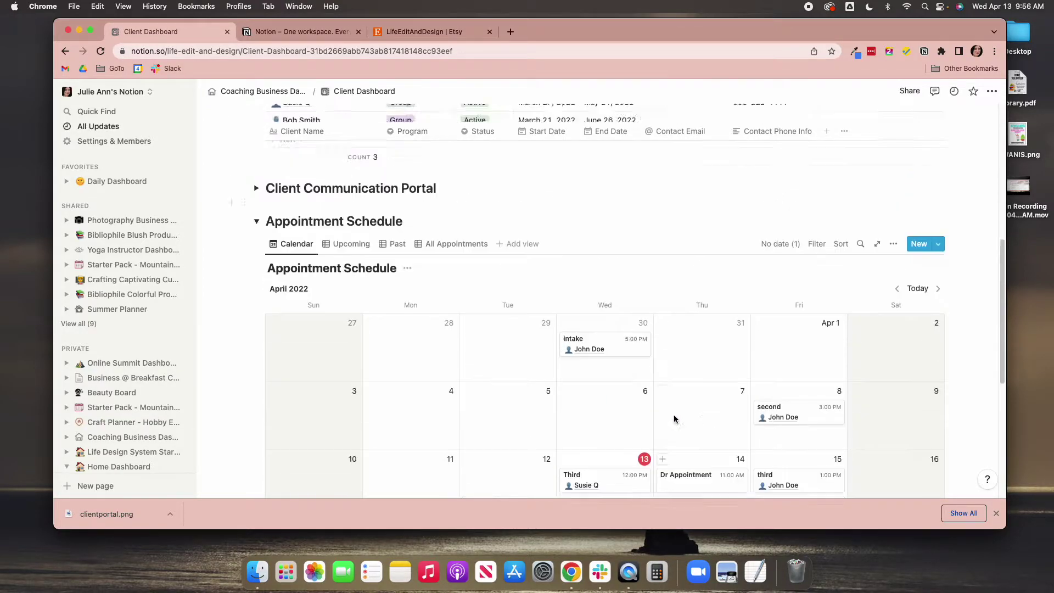
{"action": "scroll", "coordinate": [659, 436], "scroll_direction": "down", "scroll_amount": 6}
{"action": "scroll", "coordinate": [658, 436], "scroll_direction": "down", "scroll_amount": 1}
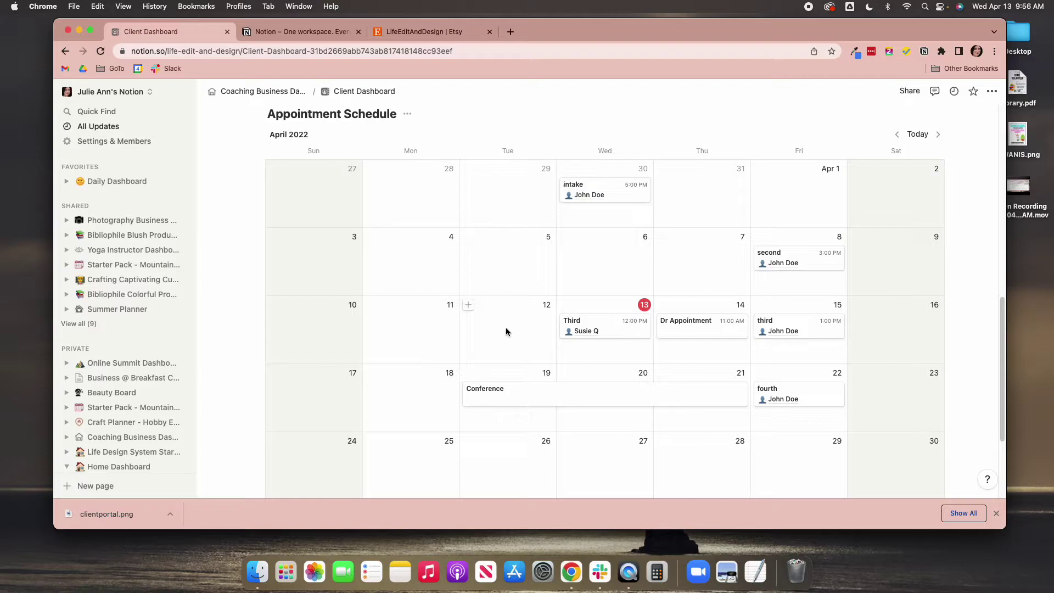
{"action": "scroll", "coordinate": [506, 327], "scroll_direction": "up", "scroll_amount": 2}
{"action": "scroll", "coordinate": [527, 364], "scroll_direction": "up", "scroll_amount": 10}
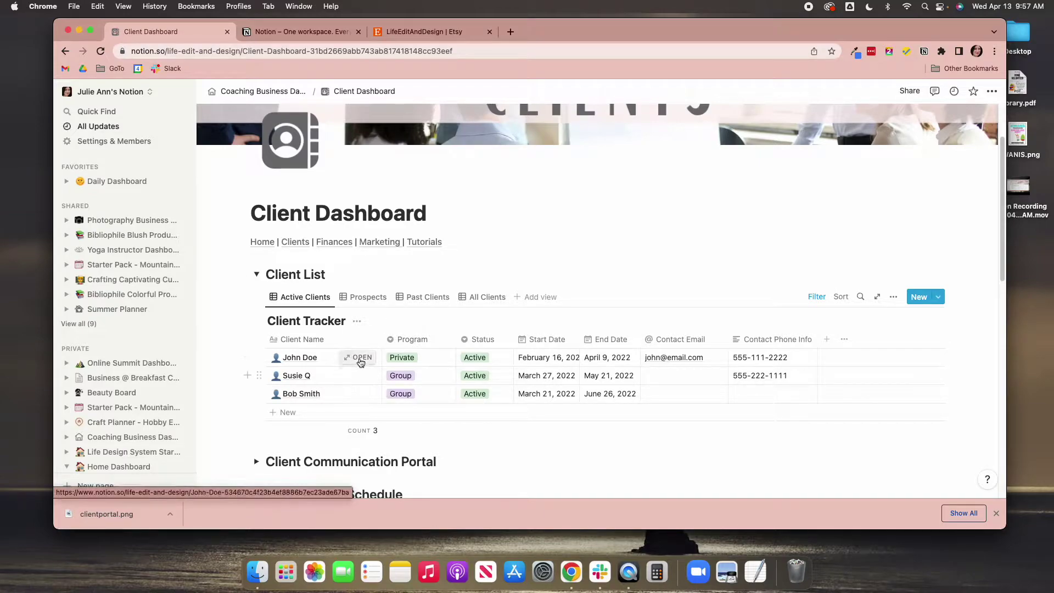
Preview the first client's record and scroll to its four-session Appointment Schedule
{"action": "left_click", "coordinate": [361, 357]}
{"action": "scroll", "coordinate": [413, 366], "scroll_direction": "down", "scroll_amount": 2}
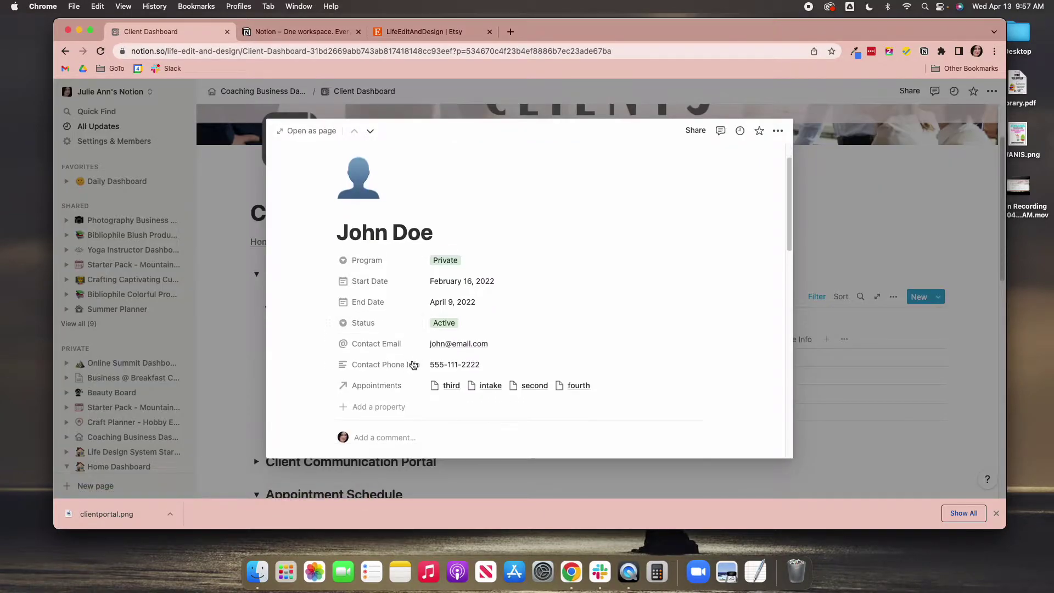
{"action": "scroll", "coordinate": [413, 365], "scroll_direction": "down", "scroll_amount": 3}
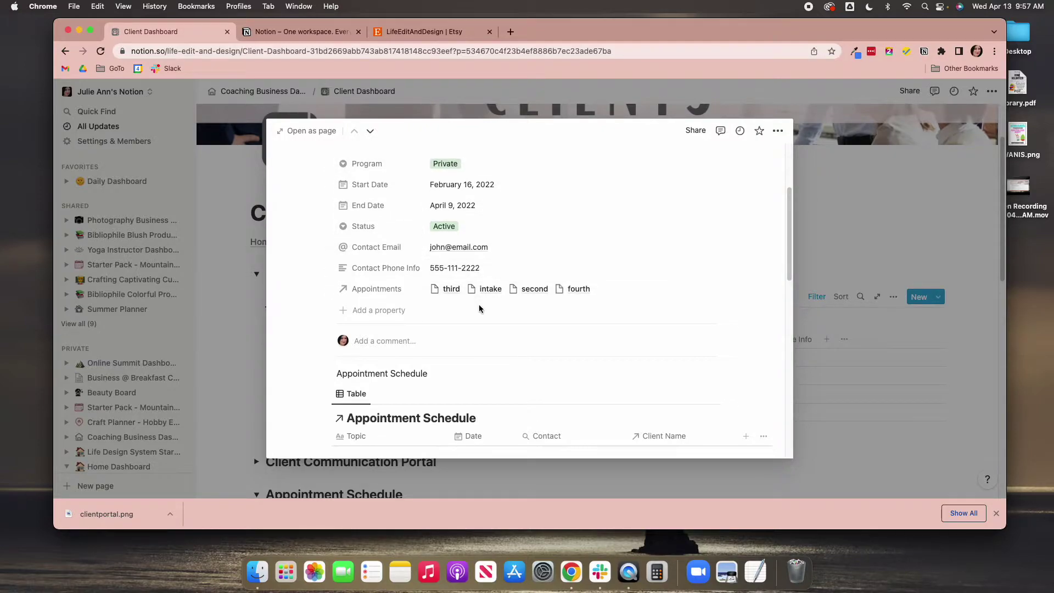
{"action": "scroll", "coordinate": [473, 286], "scroll_direction": "down", "scroll_amount": 5}
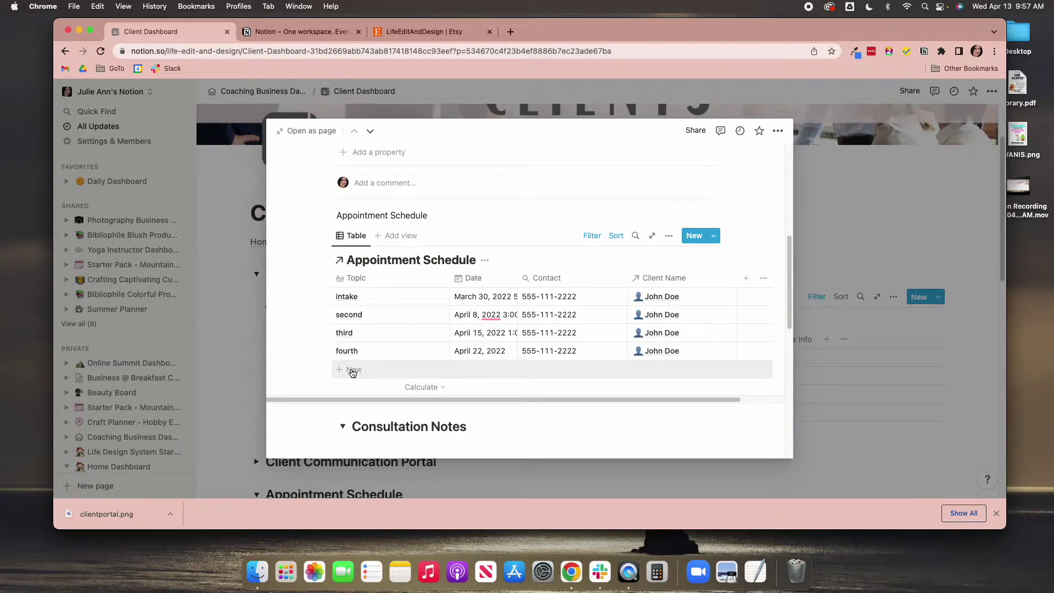
Add a 'fifth' appointment dated May 6, 2022 at 1 PM, then close the client preview
{"action": "left_click", "coordinate": [353, 371]}
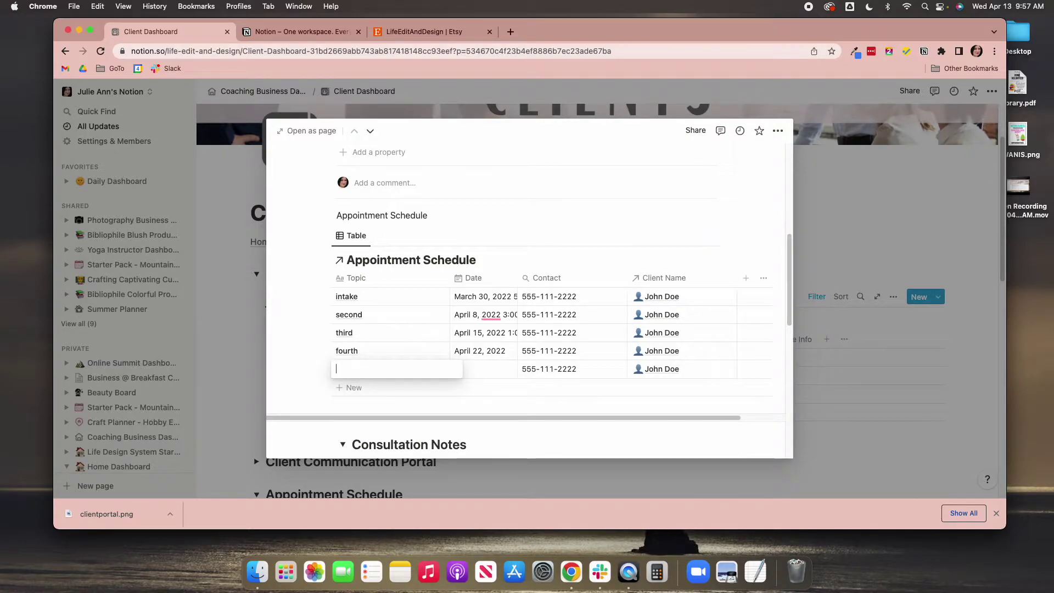
{"action": "type", "text": "fifth"}
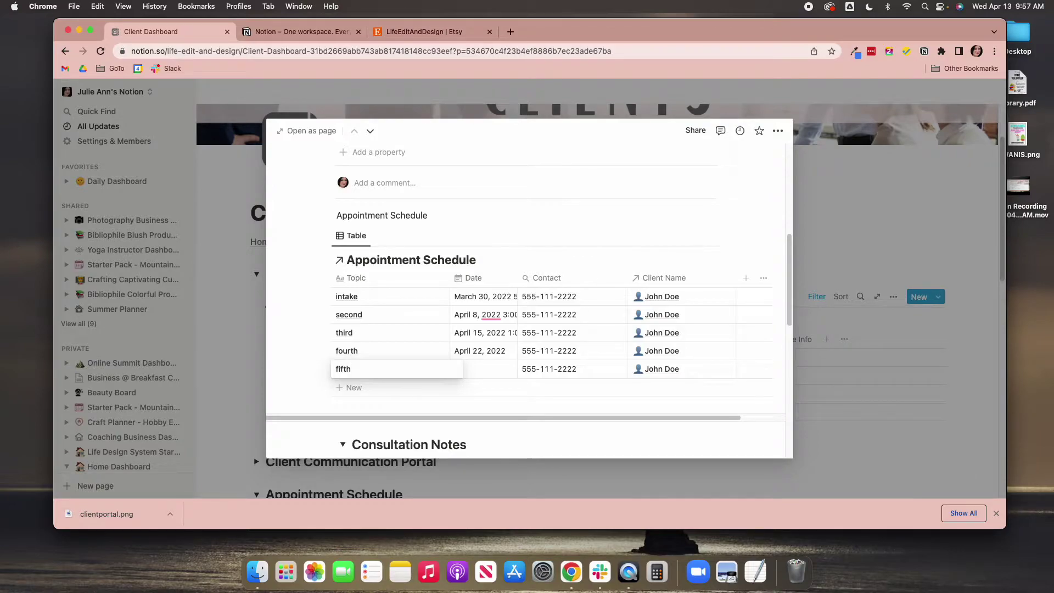
{"action": "key", "text": "Tab"}
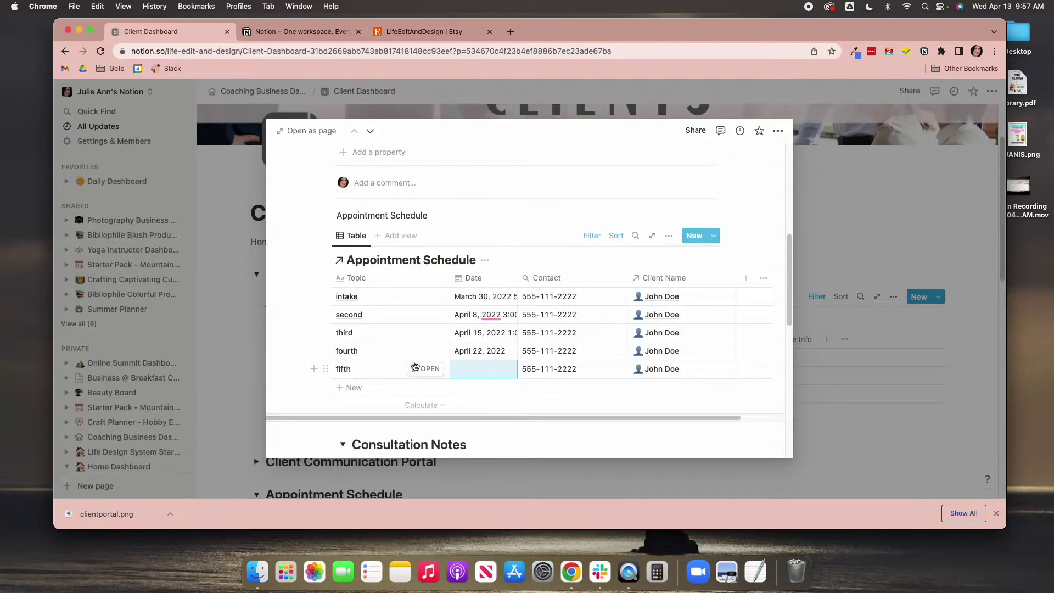
{"action": "left_click", "coordinate": [481, 375]}
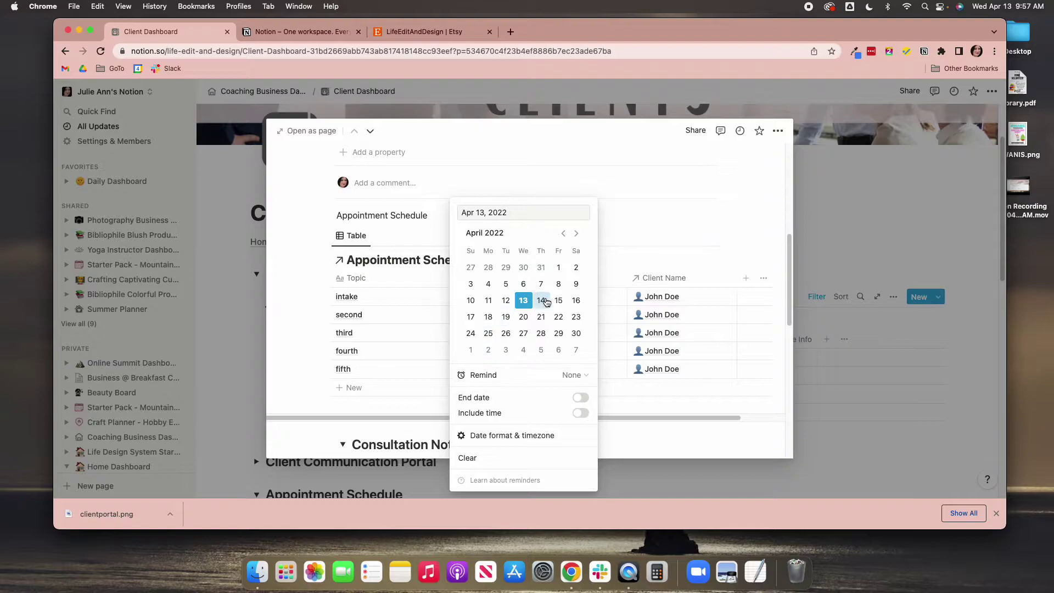
{"action": "left_click", "coordinate": [560, 349]}
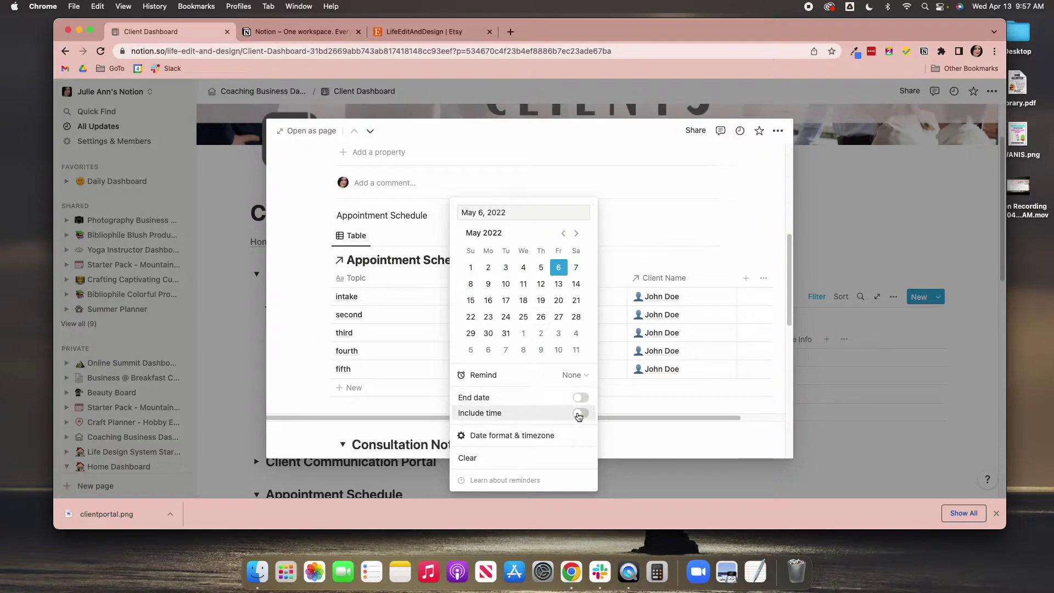
{"action": "left_click", "coordinate": [586, 415]}
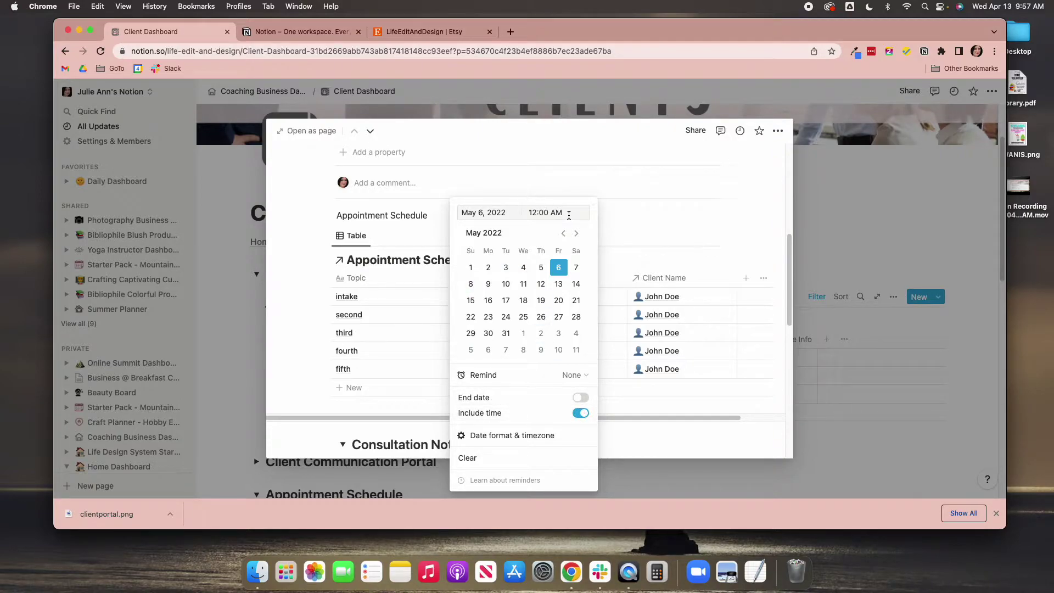
{"action": "left_click_drag", "start_coordinate": [569, 215], "coordinate": [514, 214]}
{"action": "type", "text": "1 pm"}
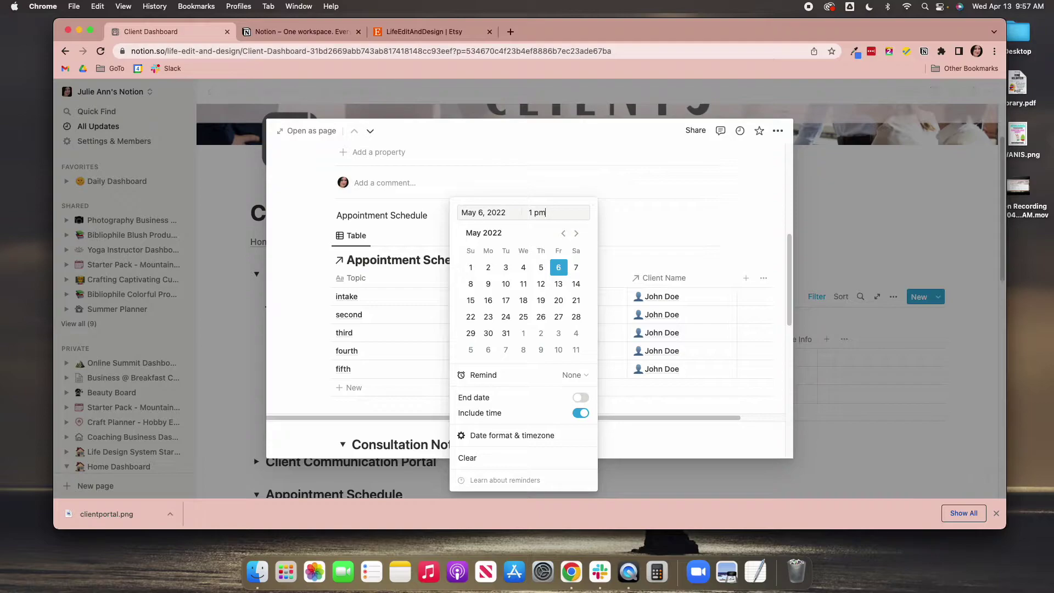
{"action": "left_click", "coordinate": [483, 176]}
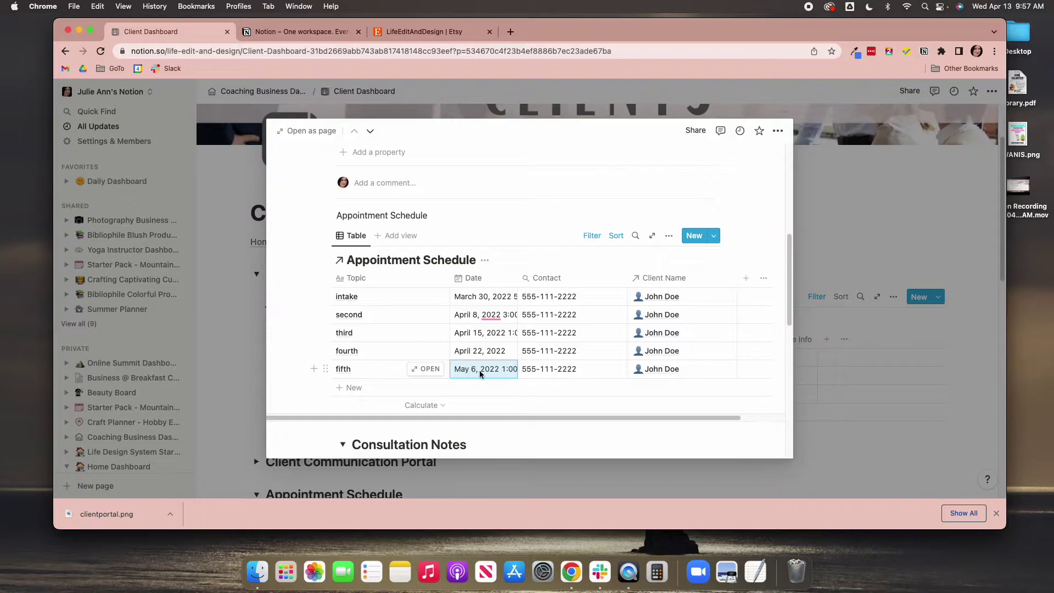
{"action": "scroll", "coordinate": [428, 375], "scroll_direction": "down", "scroll_amount": 1}
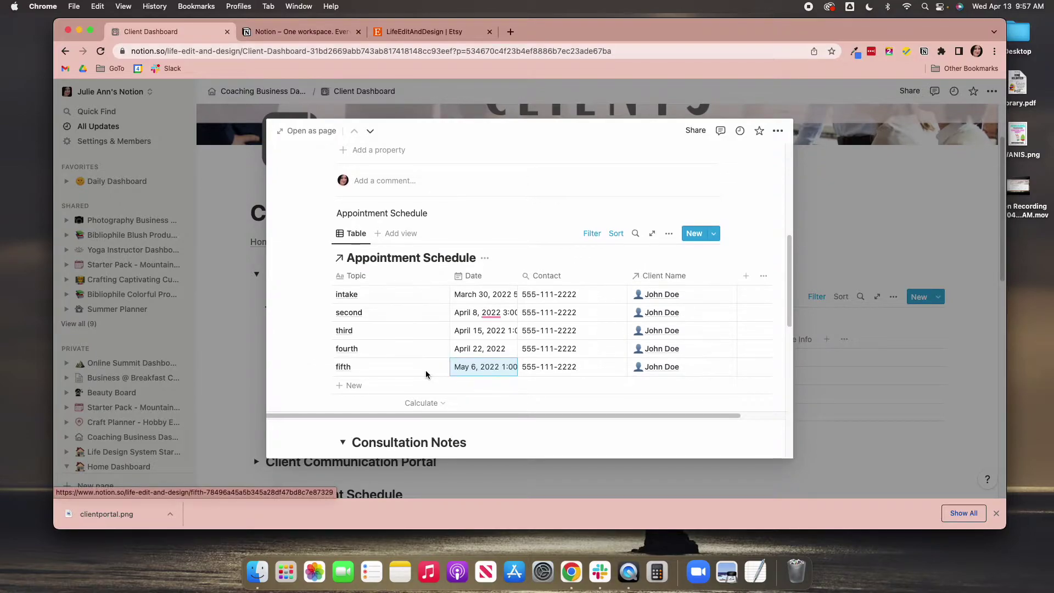
{"action": "left_click", "coordinate": [260, 385]}
{"action": "scroll", "coordinate": [259, 385], "scroll_direction": "down", "scroll_amount": 7}
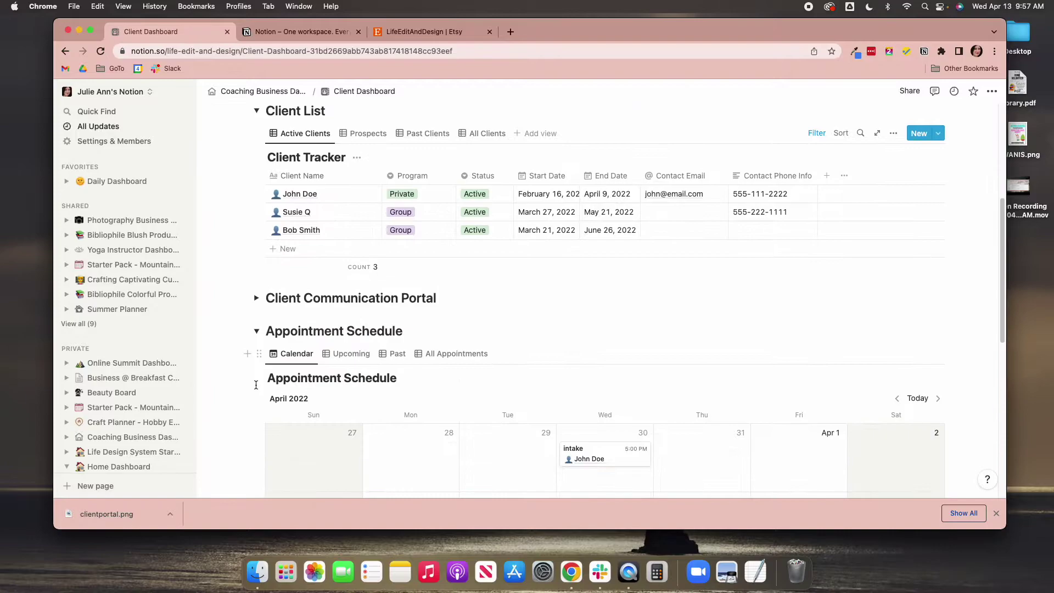
{"action": "left_click", "coordinate": [938, 169]}
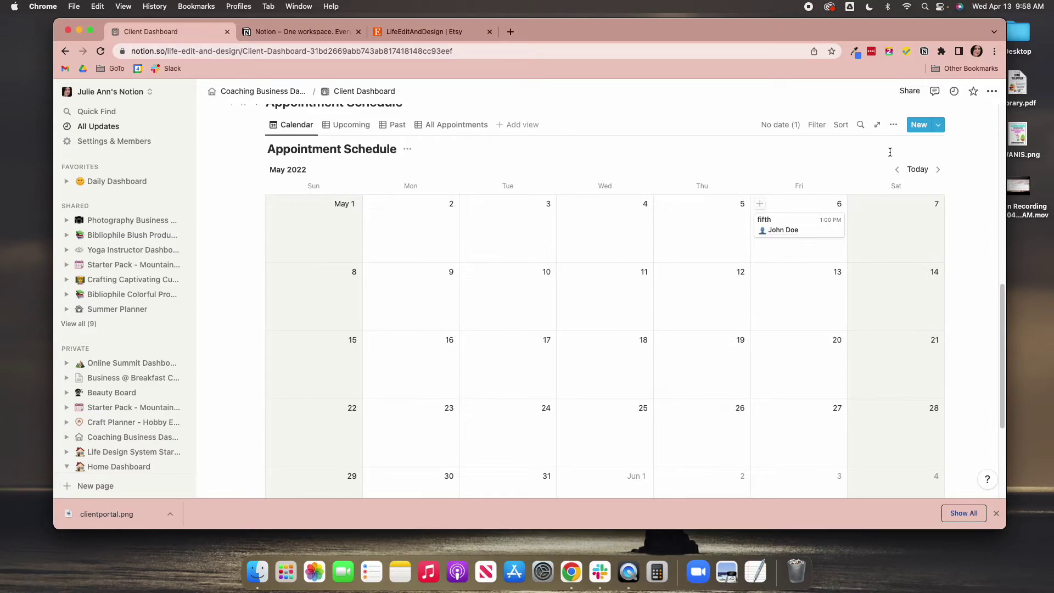
{"action": "left_click", "coordinate": [898, 169]}
{"action": "scroll", "coordinate": [557, 330], "scroll_direction": "up", "scroll_amount": 4}
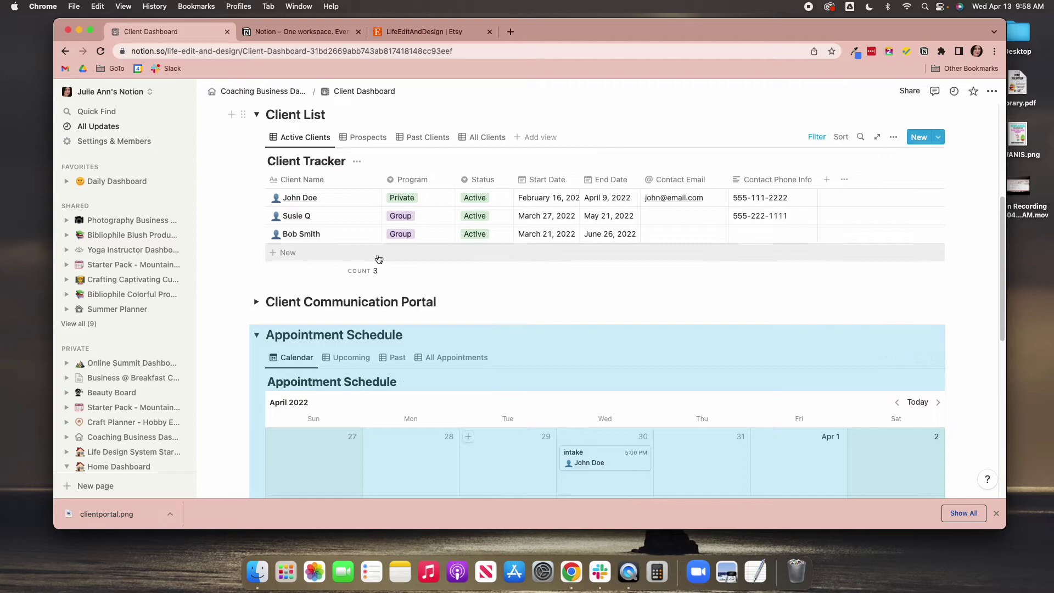
Reopen the first client's page and scroll past its five appointments to the notes sections
{"action": "left_click", "coordinate": [358, 198]}
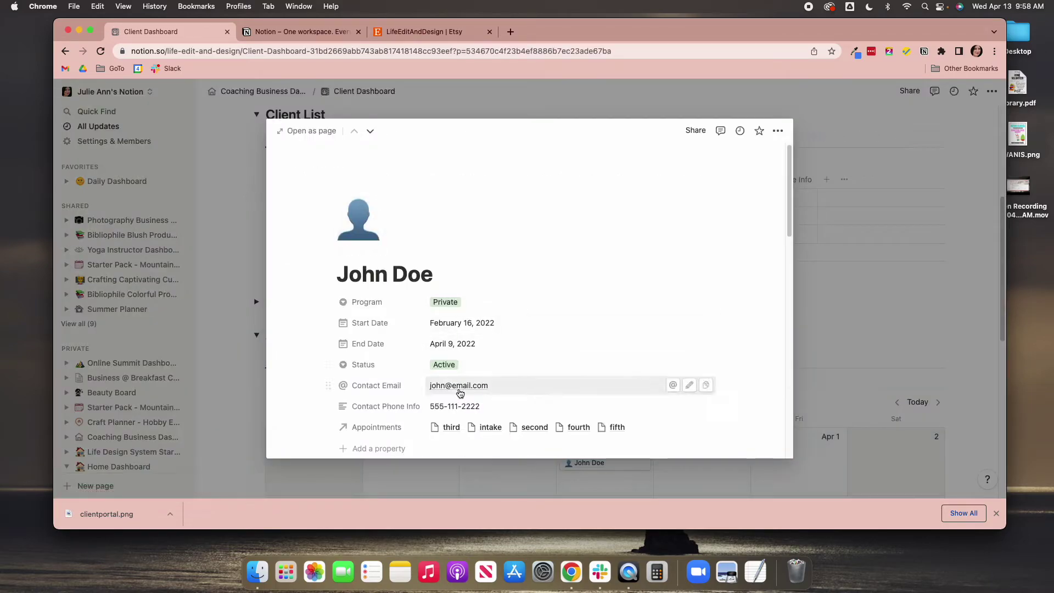
{"action": "scroll", "coordinate": [461, 394], "scroll_direction": "down", "scroll_amount": 4}
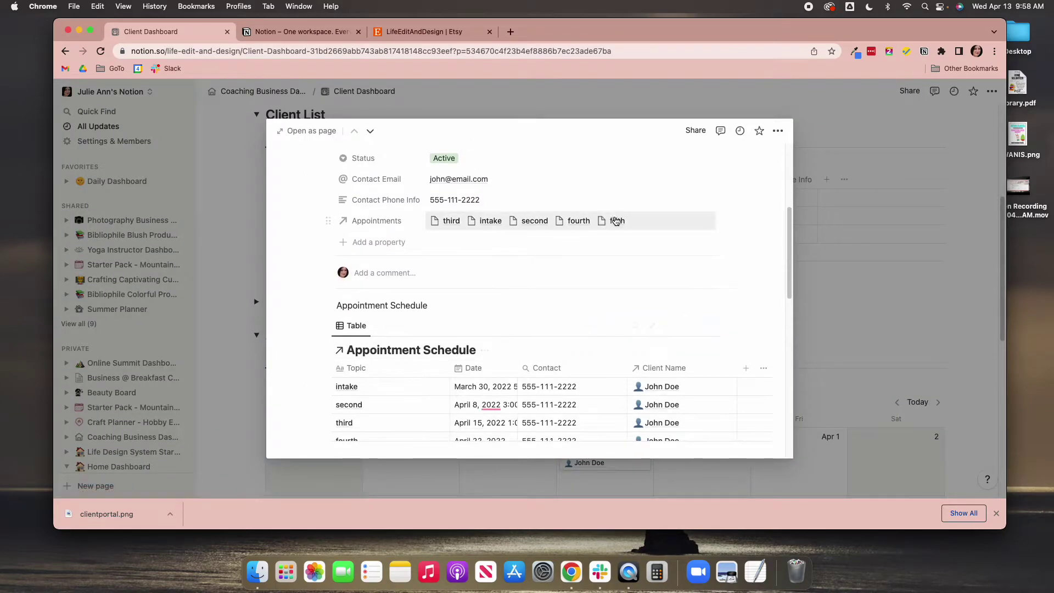
{"action": "scroll", "coordinate": [549, 308], "scroll_direction": "down", "scroll_amount": 4}
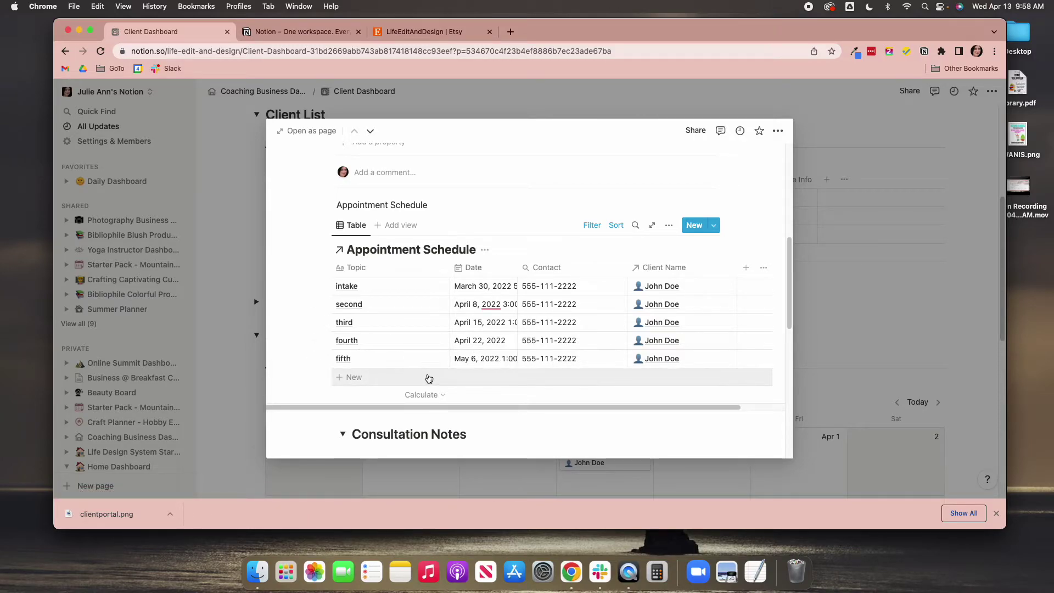
{"action": "scroll", "coordinate": [426, 373], "scroll_direction": "down", "scroll_amount": 2}
{"action": "scroll", "coordinate": [361, 363], "scroll_direction": "down", "scroll_amount": 5}
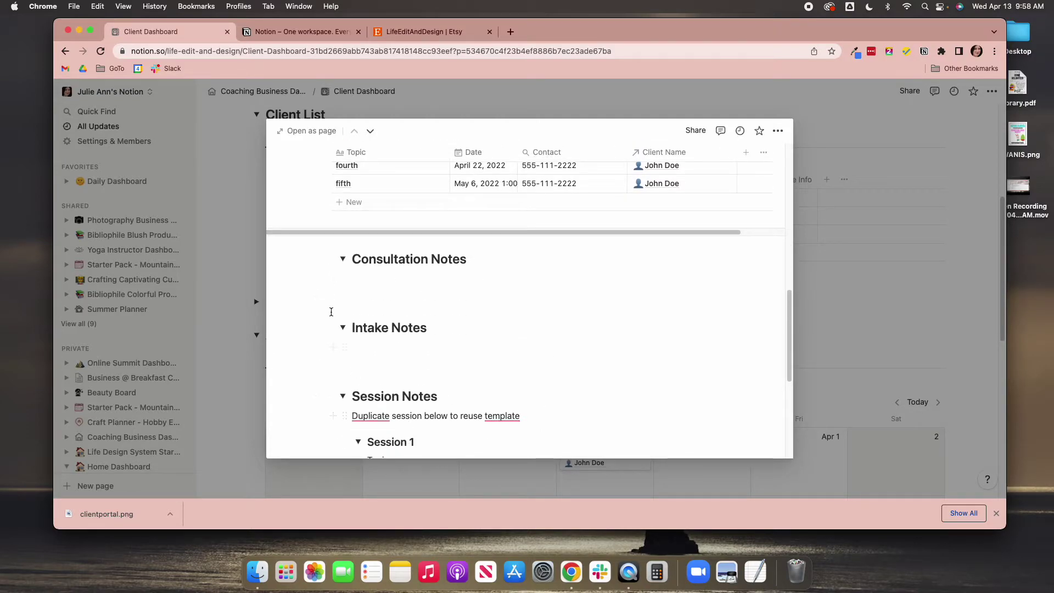
Collapse Consultation Notes and Intake Notes after checking them, leaving Session Notes expanded
{"action": "left_click", "coordinate": [343, 259]}
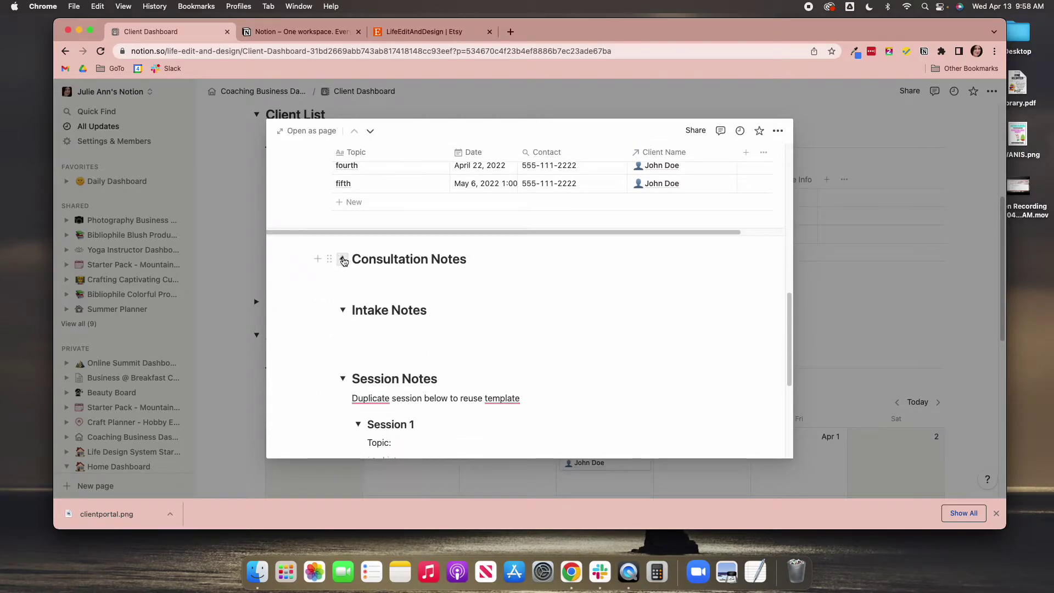
{"action": "left_click", "coordinate": [339, 311]}
{"action": "left_click", "coordinate": [340, 361]}
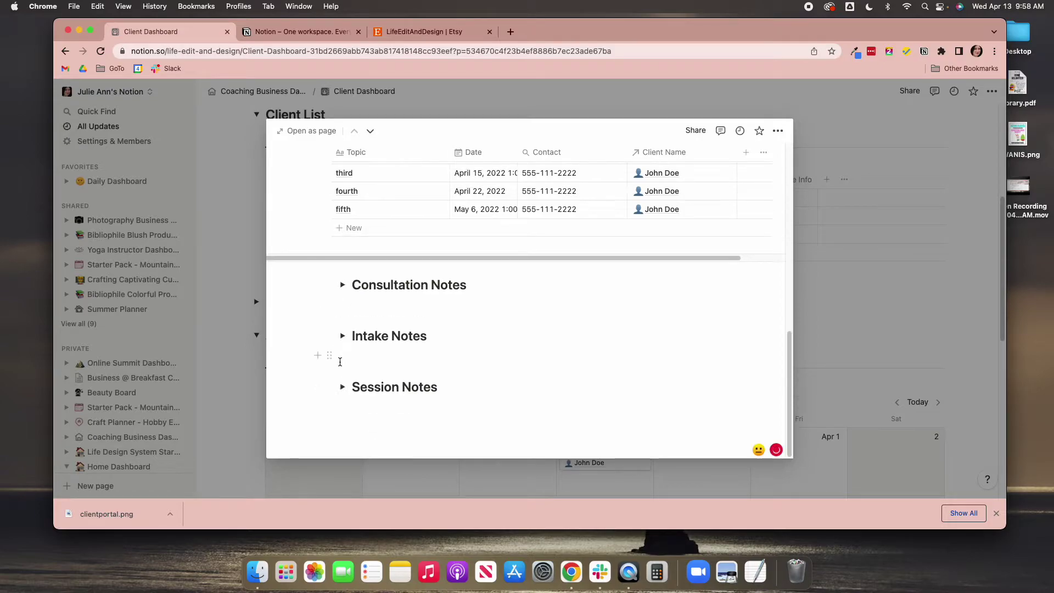
{"action": "left_click", "coordinate": [341, 286]}
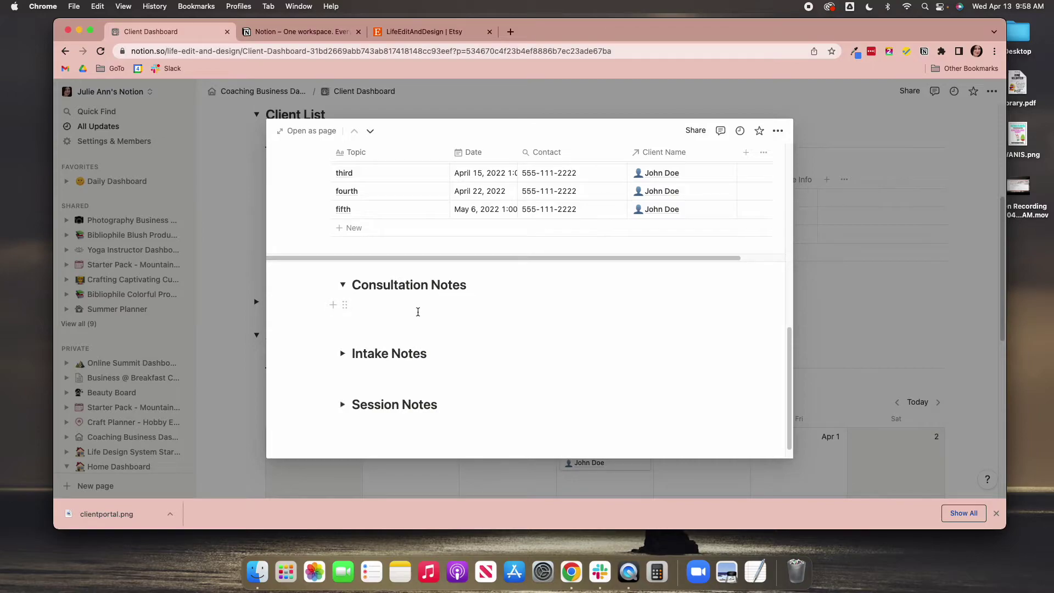
{"action": "left_click", "coordinate": [341, 285]}
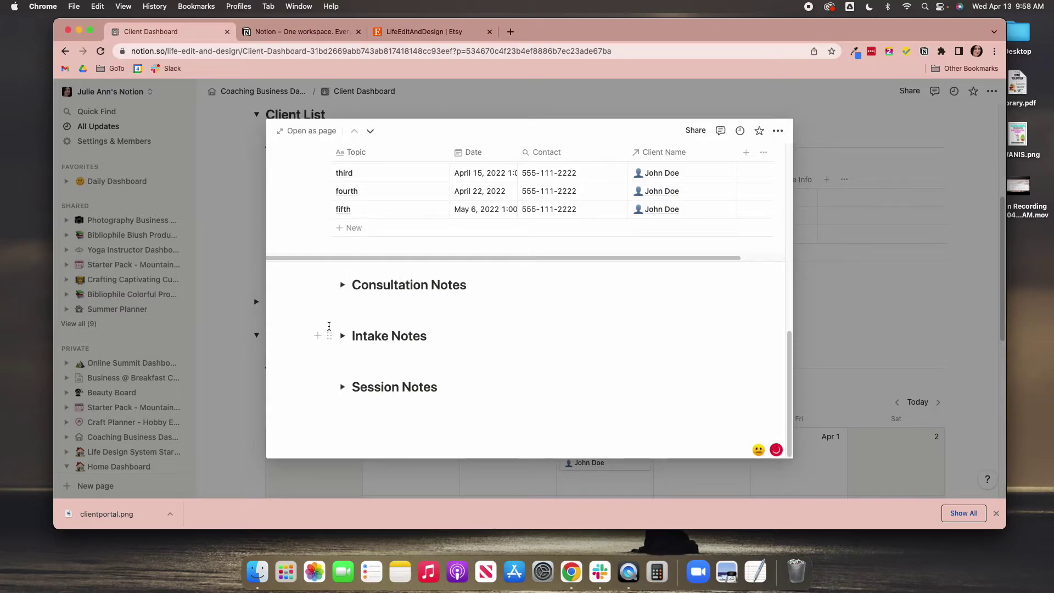
{"action": "left_click", "coordinate": [342, 336]}
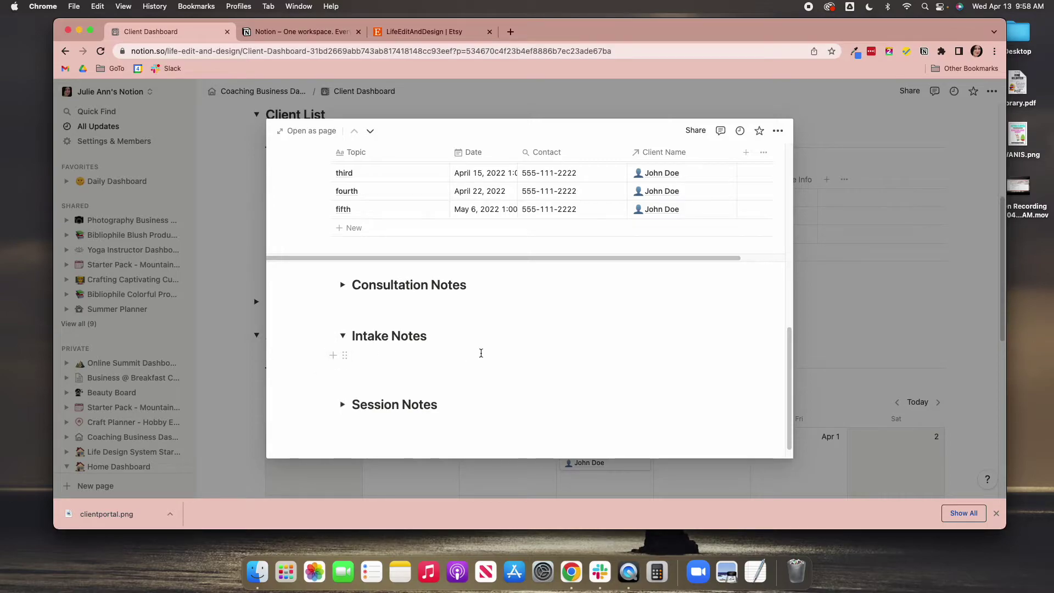
{"action": "left_click", "coordinate": [342, 338]}
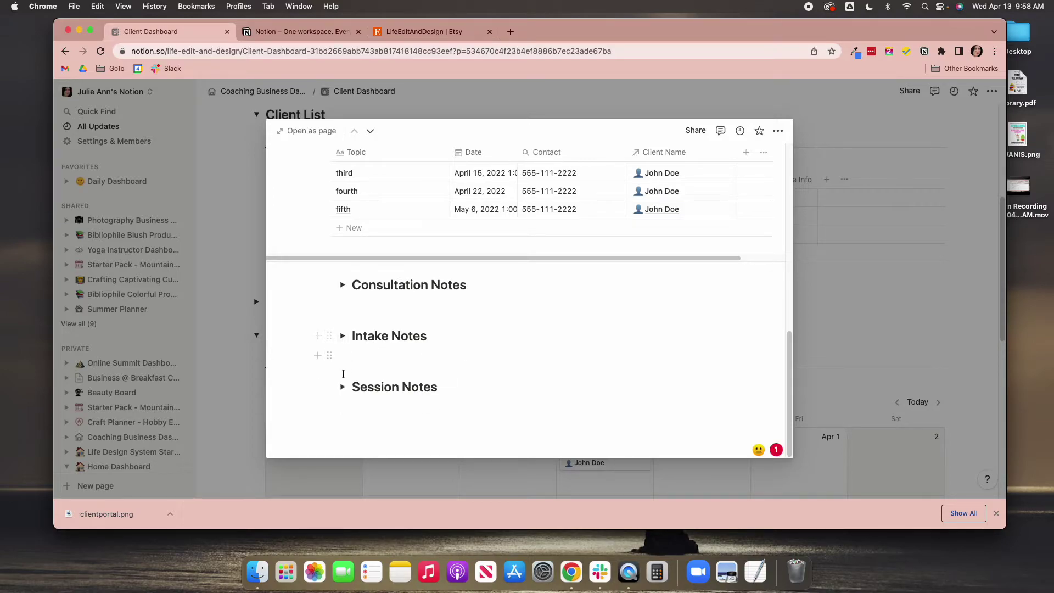
{"action": "left_click", "coordinate": [343, 388]}
Expand and collapse the Session 2 and Session 3 note toggles
{"action": "scroll", "coordinate": [385, 329], "scroll_direction": "down", "scroll_amount": 5}
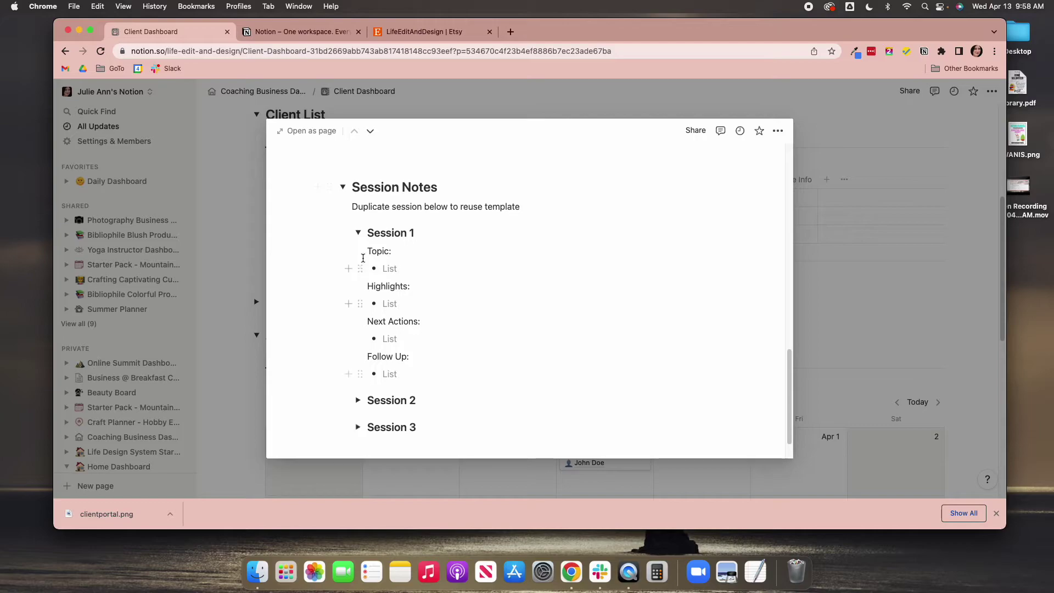
{"action": "left_click", "coordinate": [356, 402]}
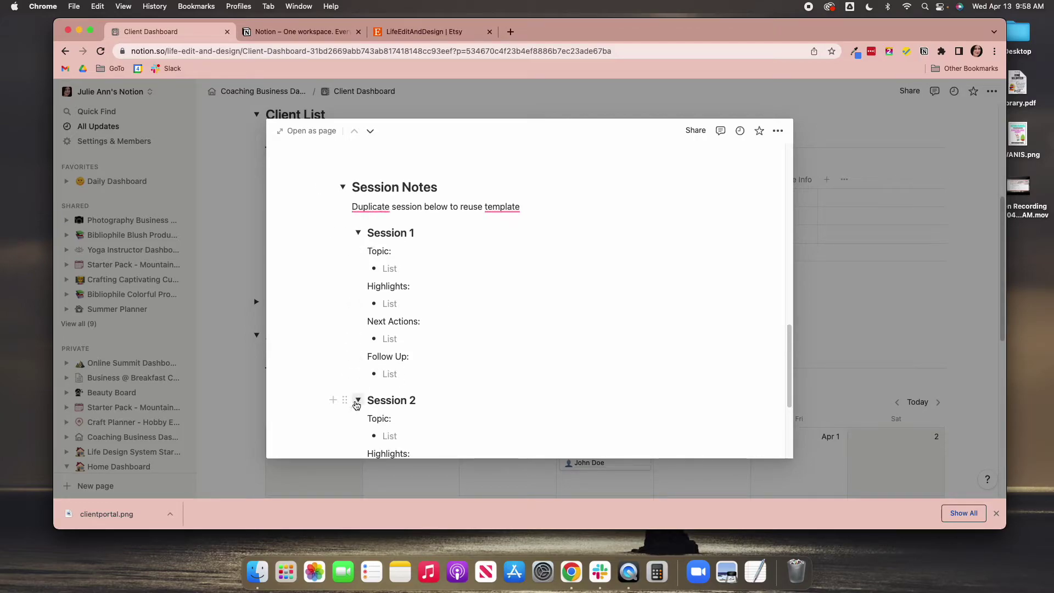
{"action": "scroll", "coordinate": [356, 418], "scroll_direction": "down", "scroll_amount": 3}
{"action": "left_click", "coordinate": [359, 388]}
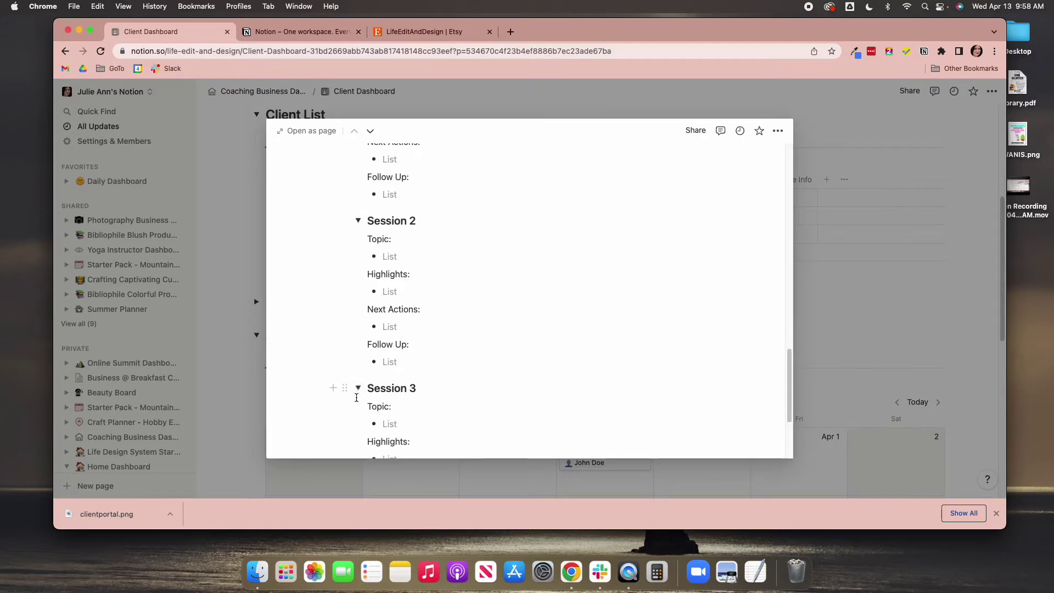
{"action": "left_click", "coordinate": [358, 391]}
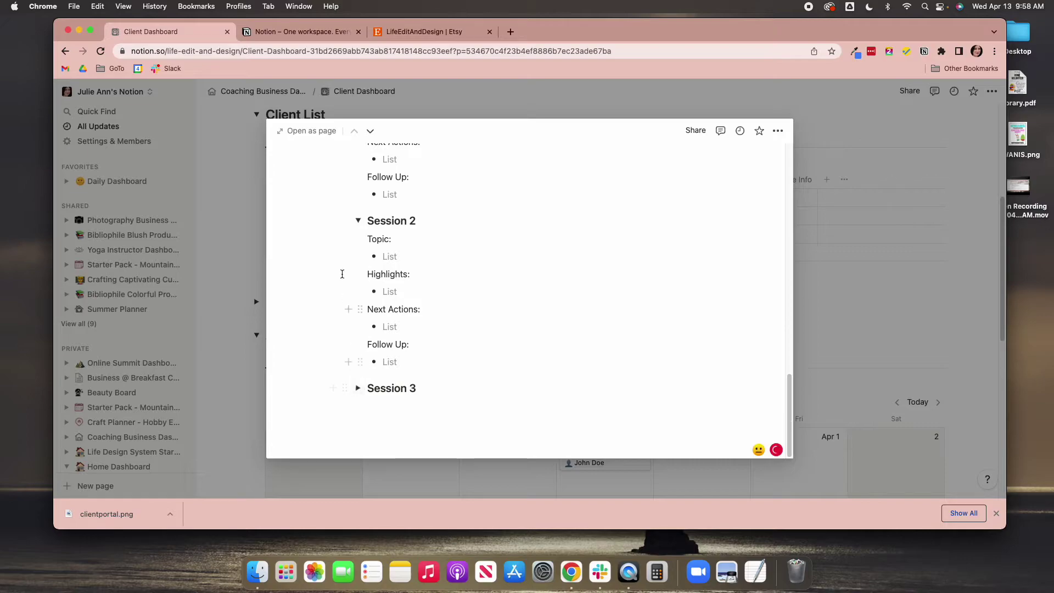
{"action": "left_click", "coordinate": [358, 220]}
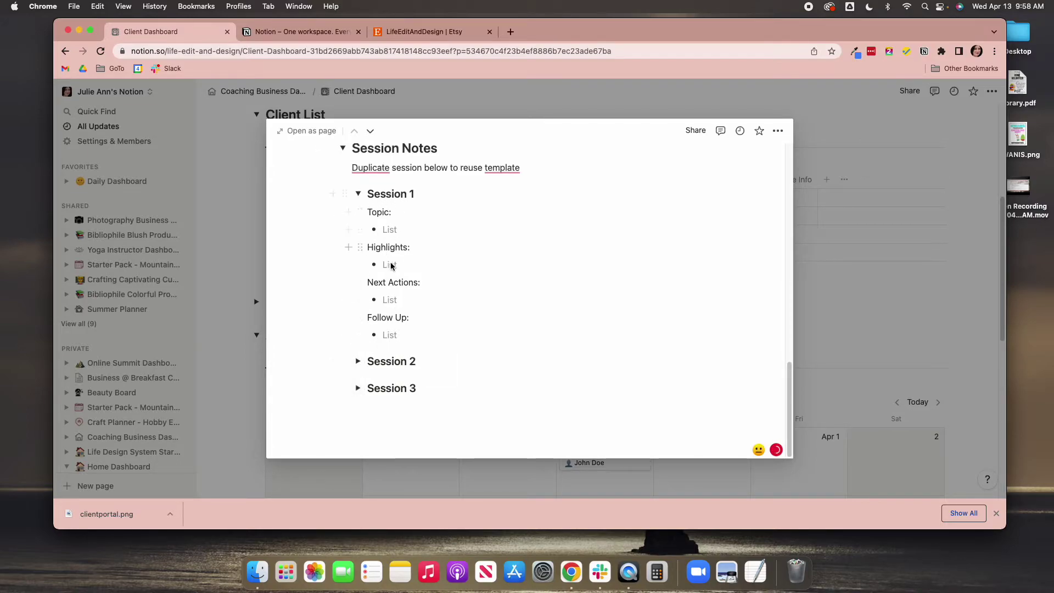
Scroll back through the client's page and close the preview to return to the dashboard
{"action": "scroll", "coordinate": [508, 270], "scroll_direction": "up", "scroll_amount": 10}
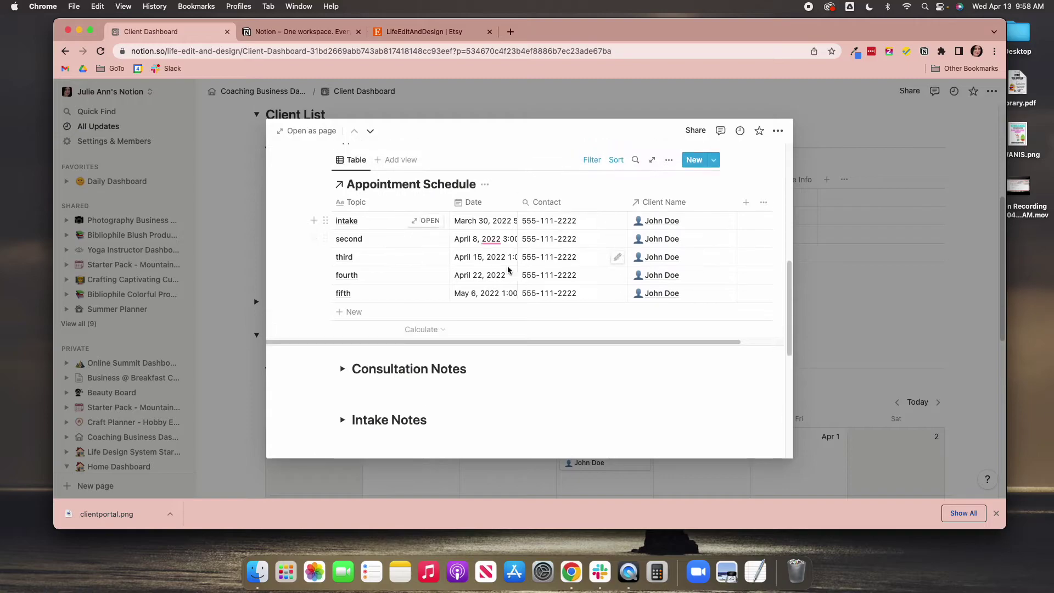
{"action": "scroll", "coordinate": [355, 241], "scroll_direction": "down", "scroll_amount": 10}
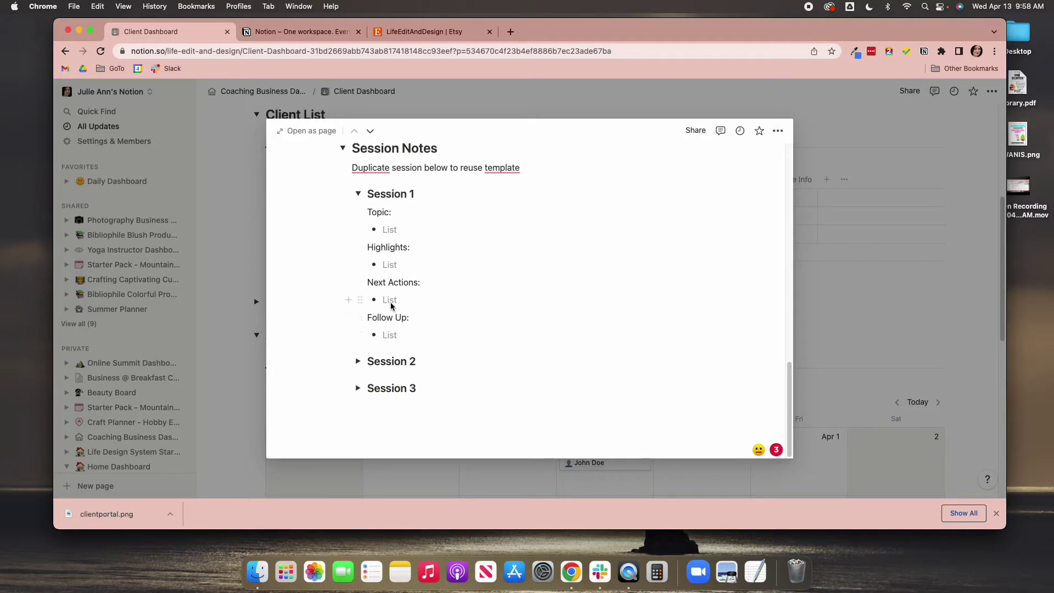
{"action": "scroll", "coordinate": [390, 303], "scroll_direction": "up", "scroll_amount": 5}
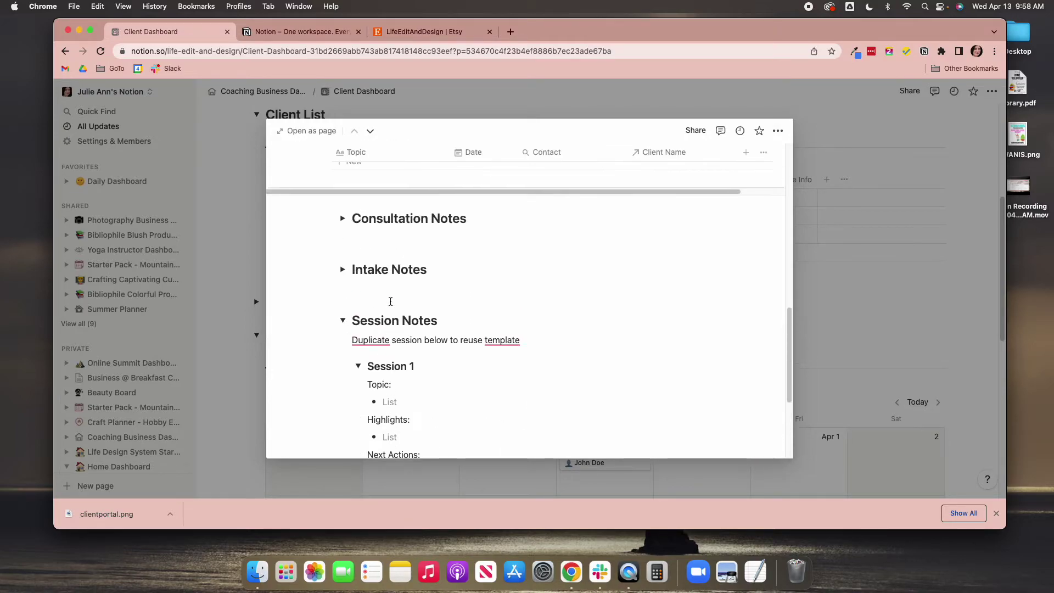
{"action": "scroll", "coordinate": [388, 302], "scroll_direction": "up", "scroll_amount": 1}
{"action": "scroll", "coordinate": [450, 308], "scroll_direction": "up", "scroll_amount": 3}
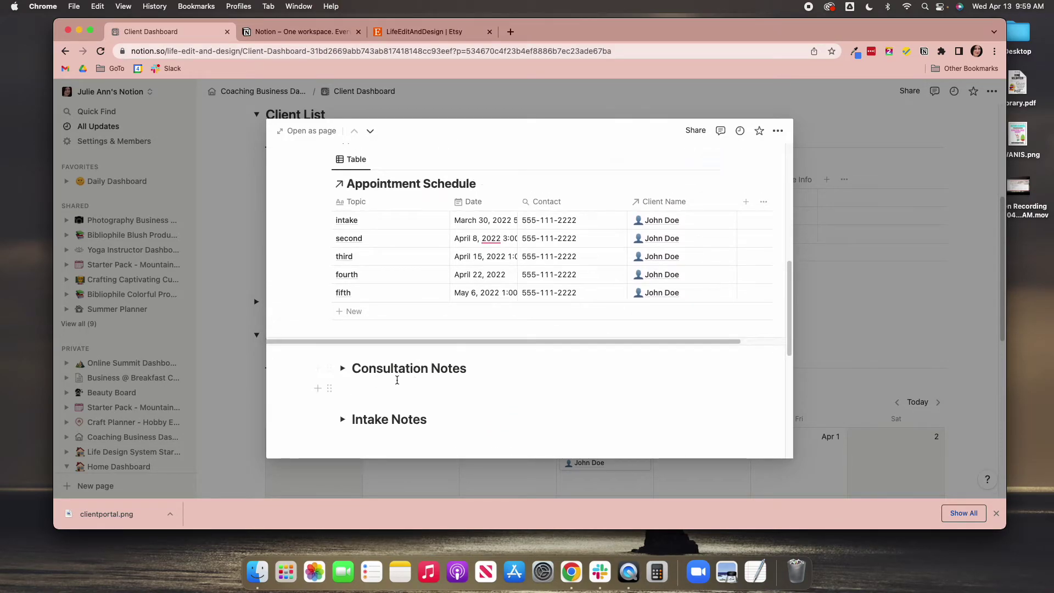
{"action": "scroll", "coordinate": [456, 267], "scroll_direction": "up", "scroll_amount": 6}
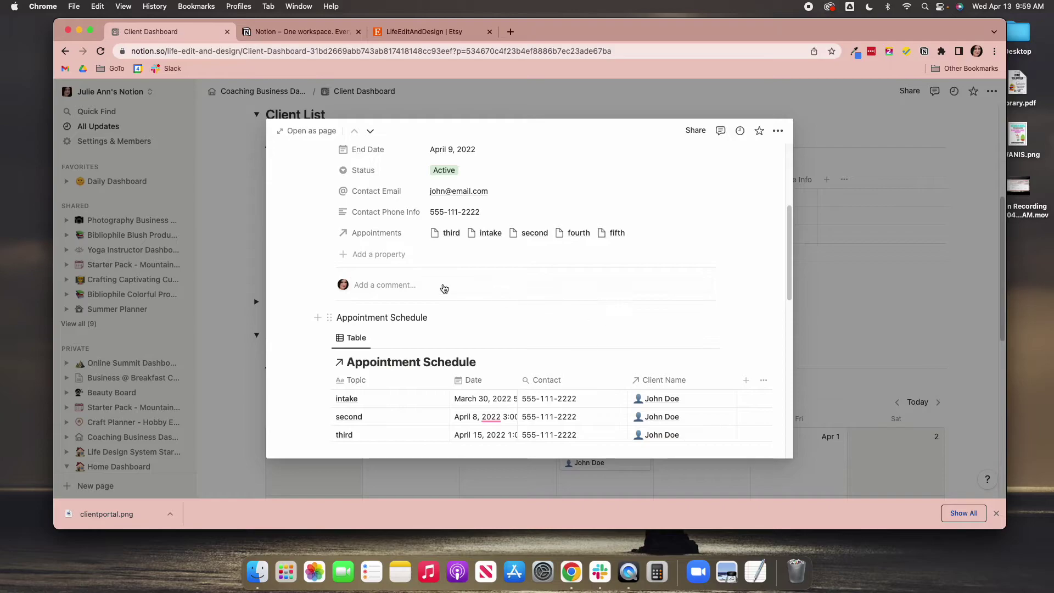
{"action": "scroll", "coordinate": [391, 349], "scroll_direction": "up", "scroll_amount": 3}
{"action": "scroll", "coordinate": [391, 349], "scroll_direction": "up", "scroll_amount": 3}
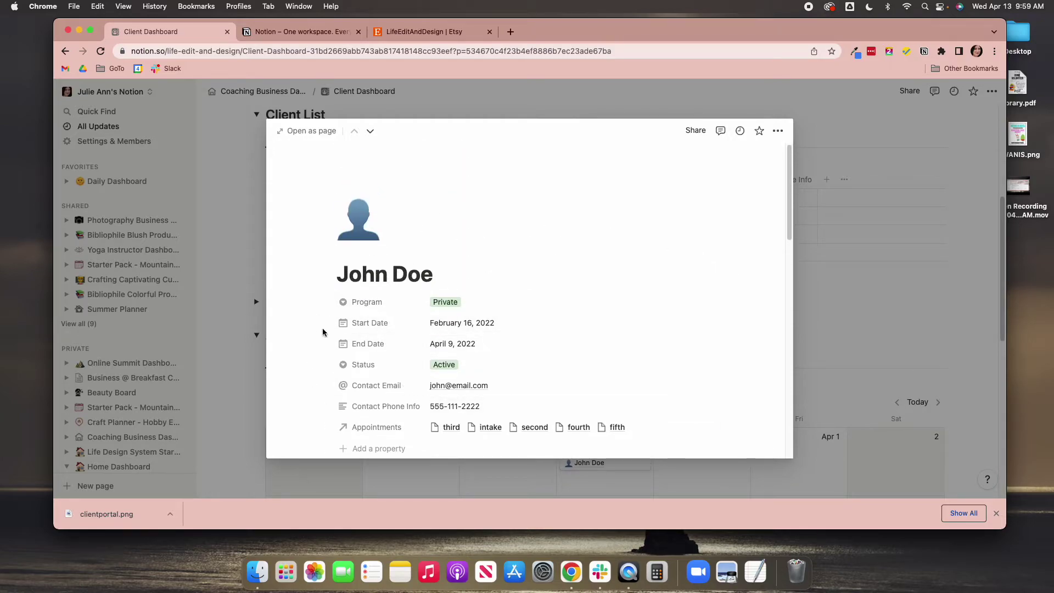
{"action": "scroll", "coordinate": [324, 330], "scroll_direction": "down", "scroll_amount": 10}
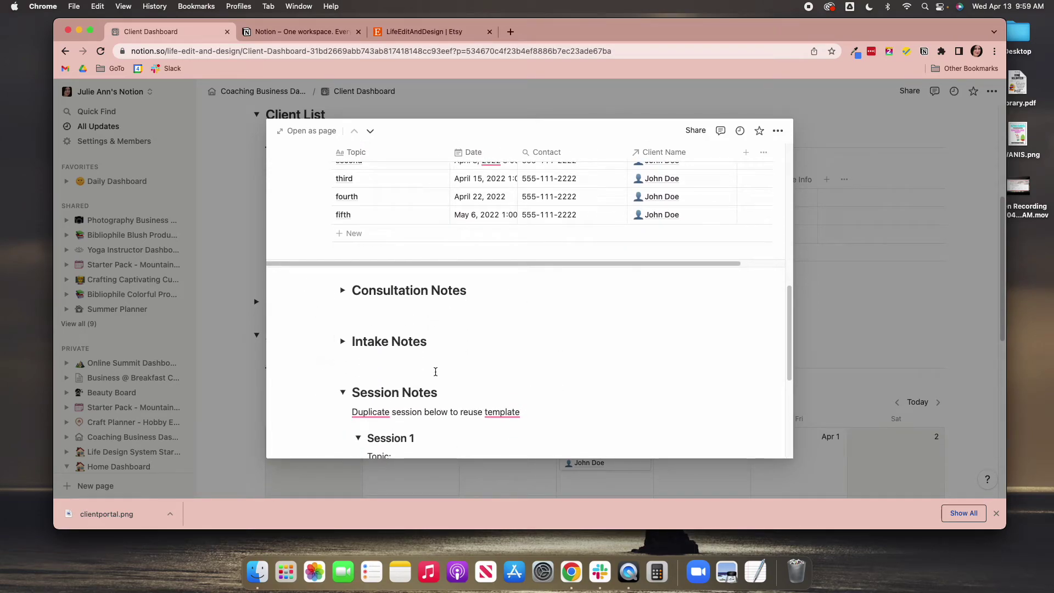
{"action": "scroll", "coordinate": [436, 372], "scroll_direction": "down", "scroll_amount": 1}
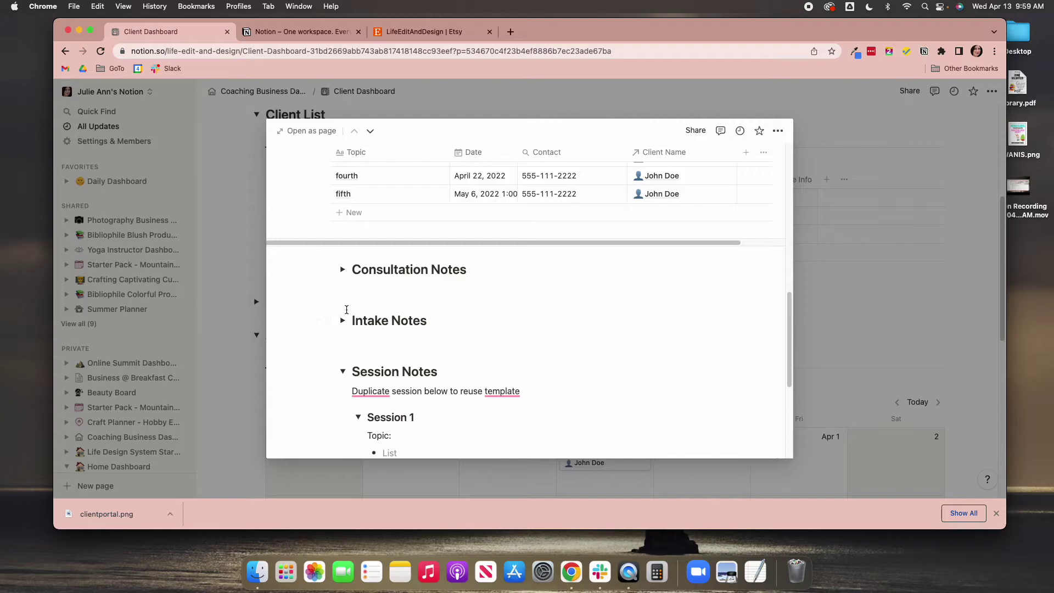
{"action": "left_click", "coordinate": [238, 254]}
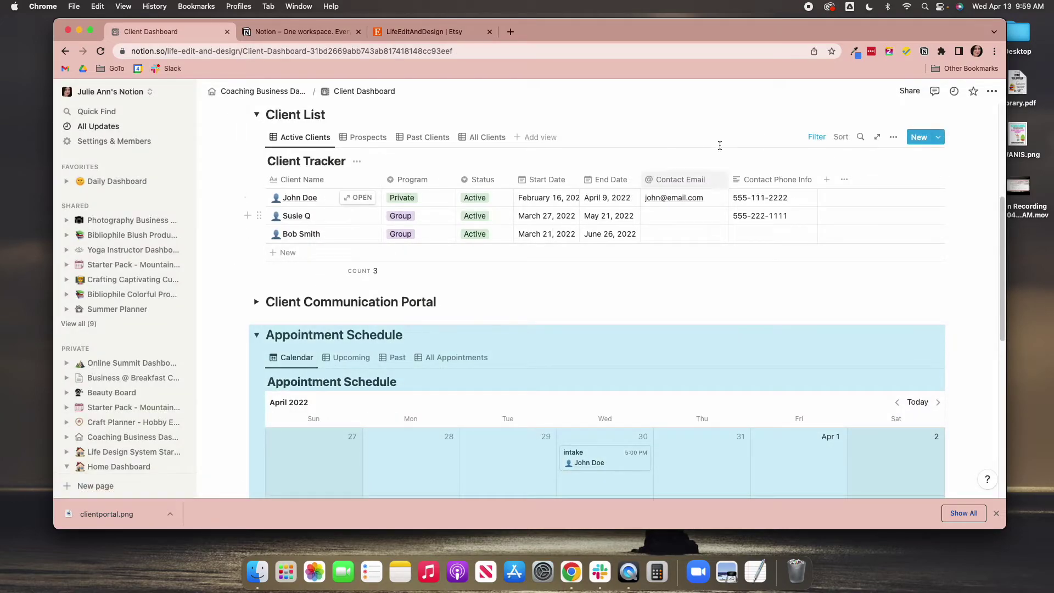
{"action": "left_click", "coordinate": [937, 138]}
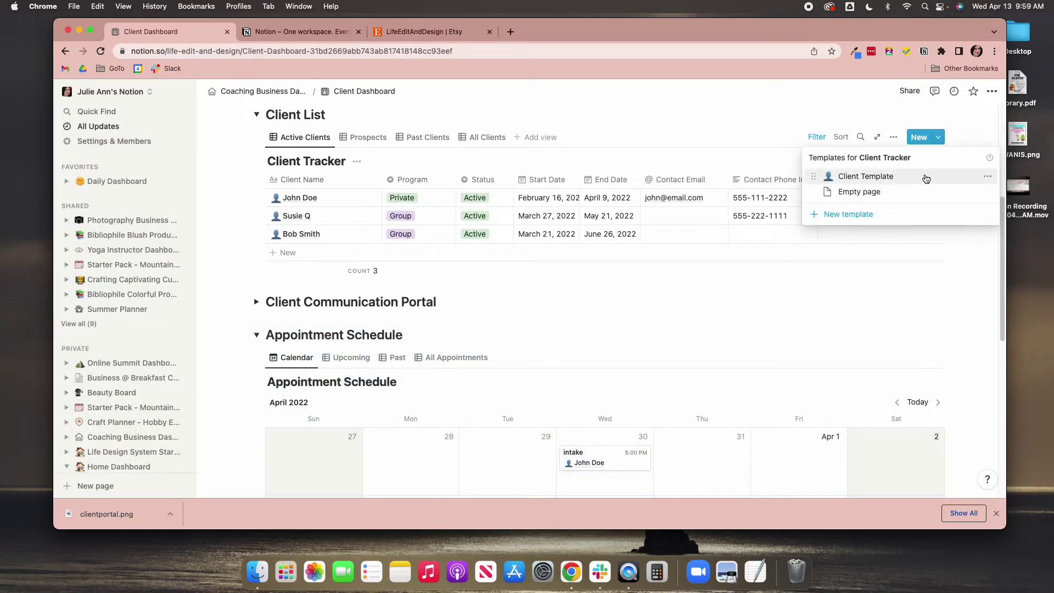
{"action": "left_click", "coordinate": [988, 179]}
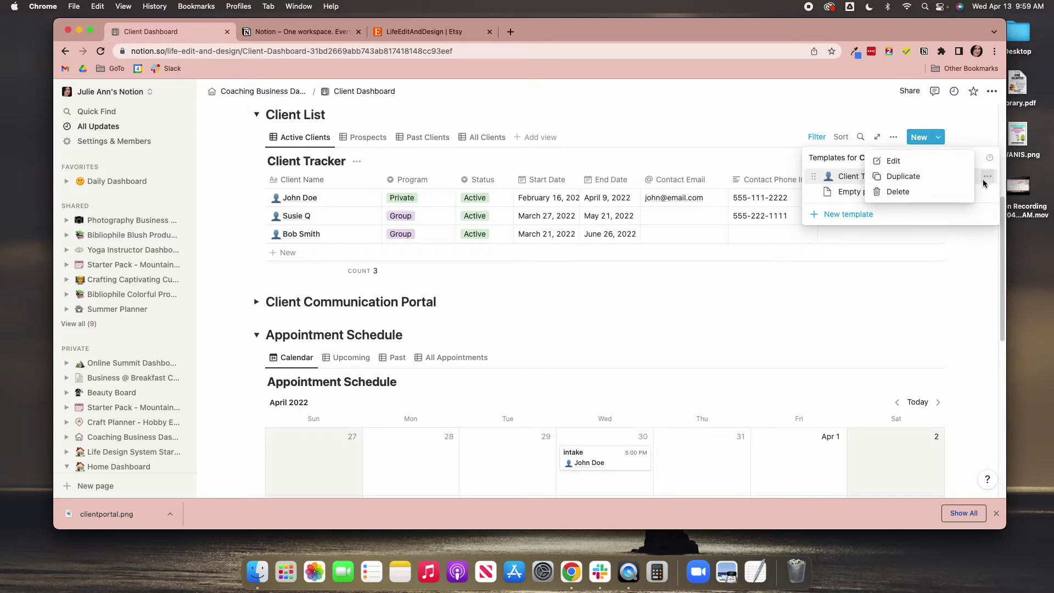
{"action": "left_click", "coordinate": [894, 160]}
{"action": "scroll", "coordinate": [483, 351], "scroll_direction": "down", "scroll_amount": 6}
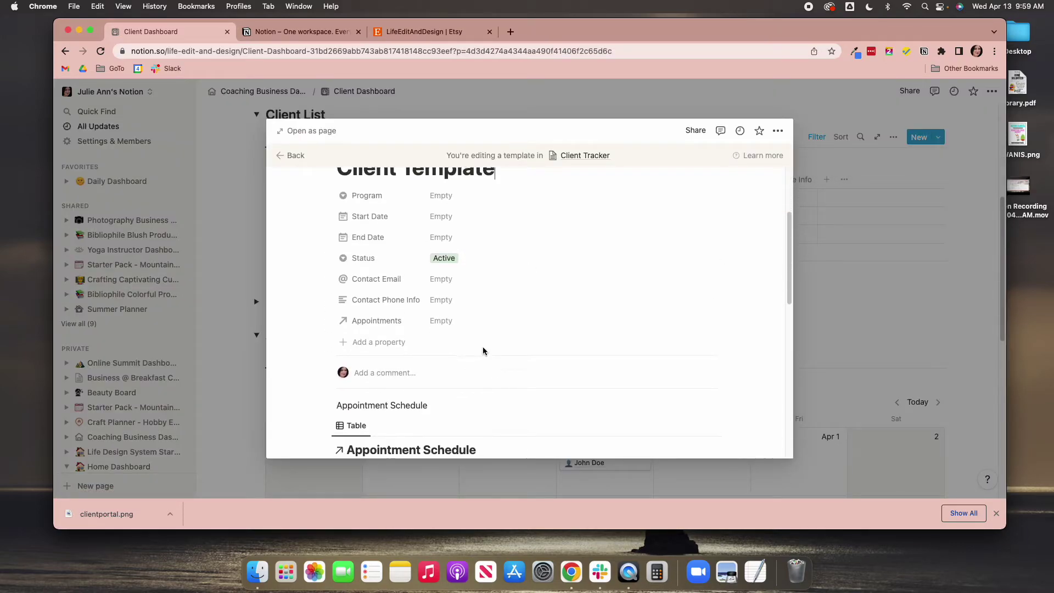
{"action": "scroll", "coordinate": [483, 349], "scroll_direction": "down", "scroll_amount": 3}
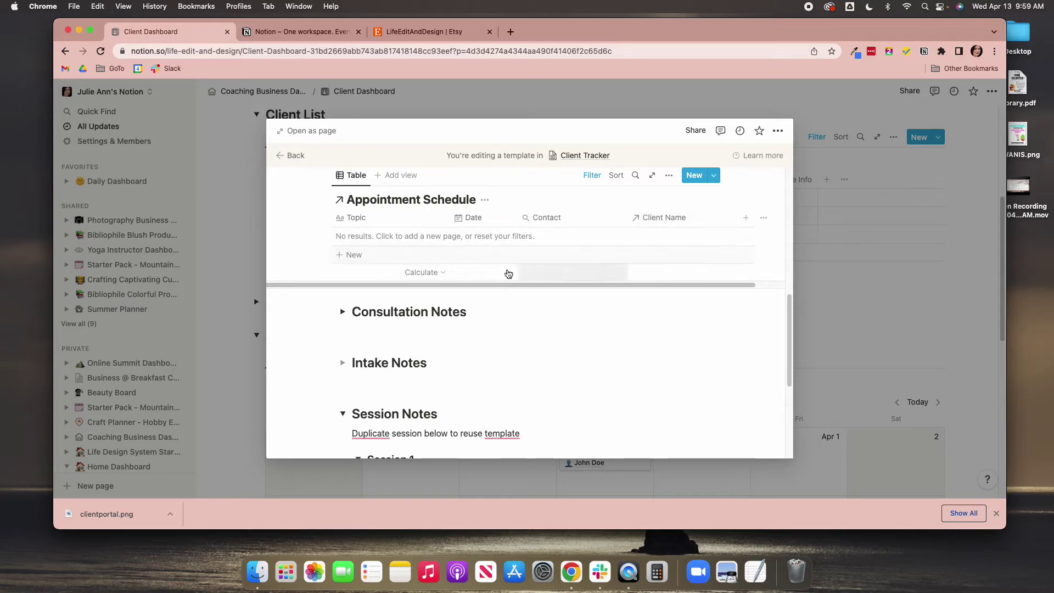
{"action": "scroll", "coordinate": [461, 244], "scroll_direction": "up", "scroll_amount": 1}
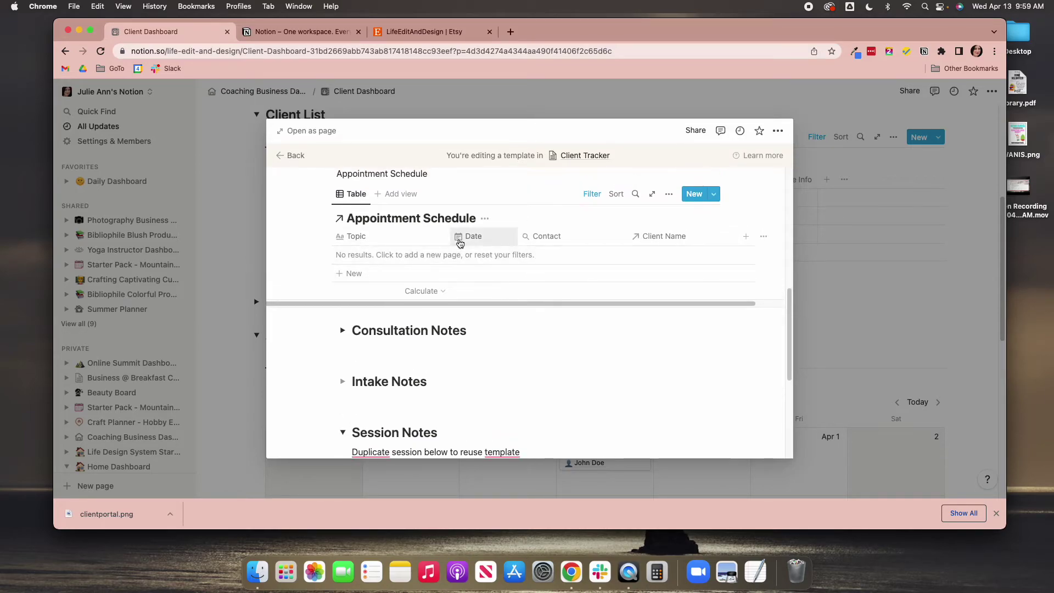
{"action": "scroll", "coordinate": [512, 245], "scroll_direction": "down", "scroll_amount": 3}
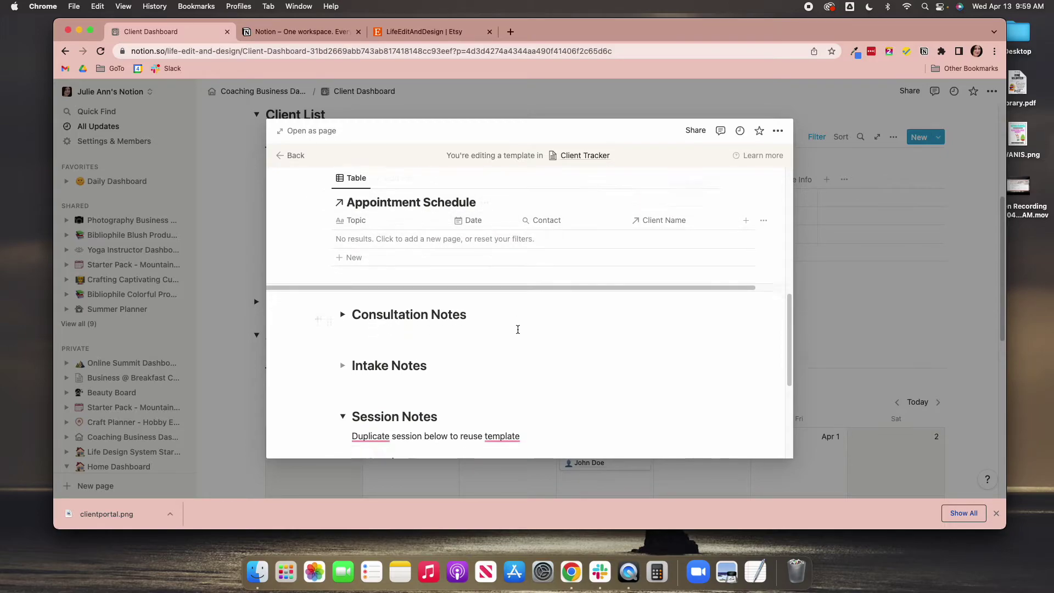
{"action": "scroll", "coordinate": [412, 318], "scroll_direction": "down", "scroll_amount": 1}
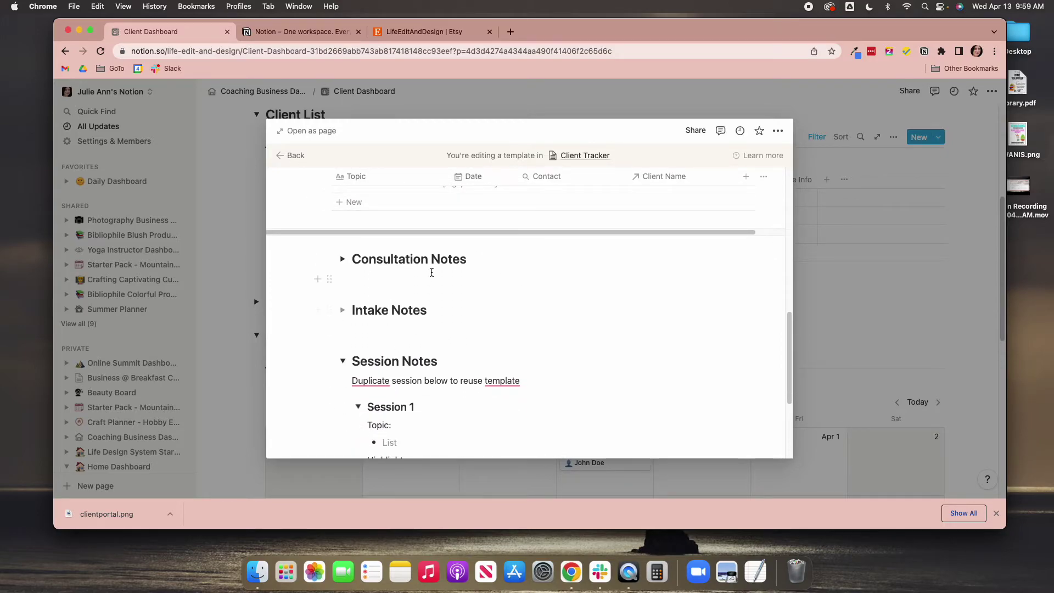
{"action": "scroll", "coordinate": [453, 365], "scroll_direction": "down", "scroll_amount": 7}
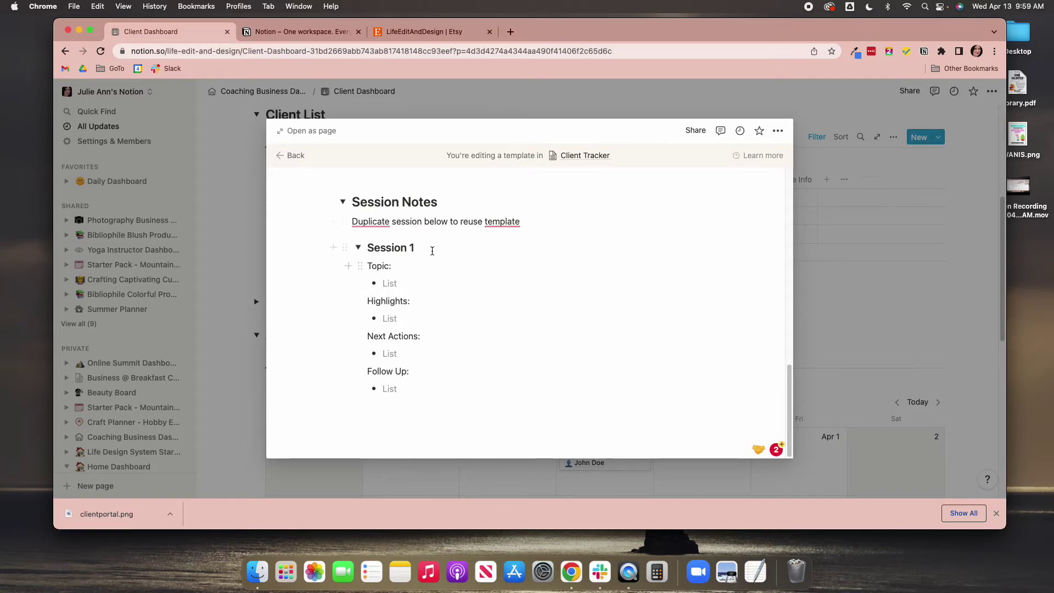
{"action": "scroll", "coordinate": [404, 303], "scroll_direction": "up", "scroll_amount": 3}
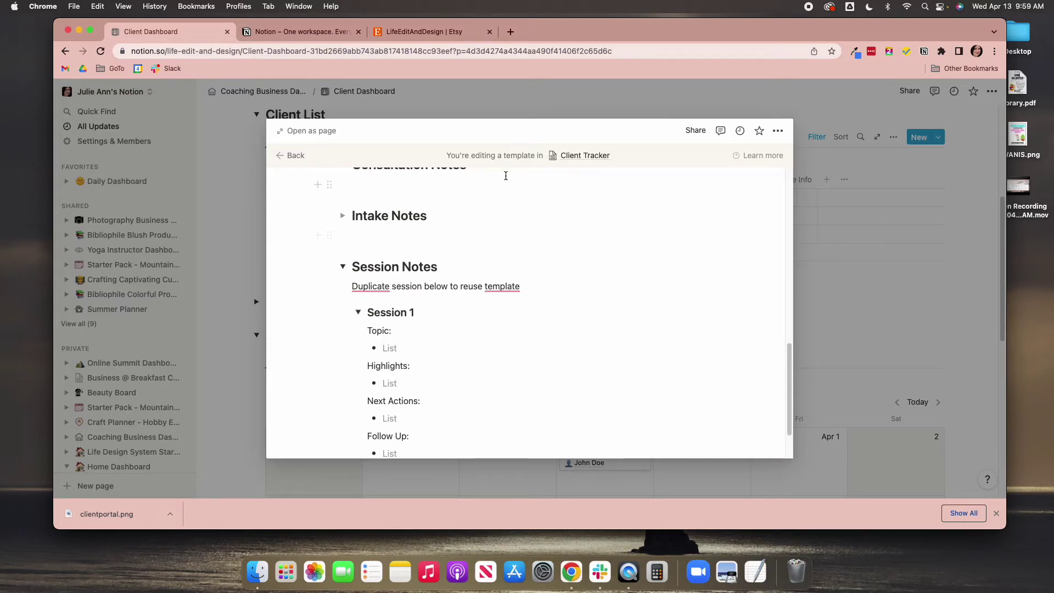
Back on the dashboard, add a Client Tracker row named 'New Client'
{"action": "left_click", "coordinate": [291, 155]}
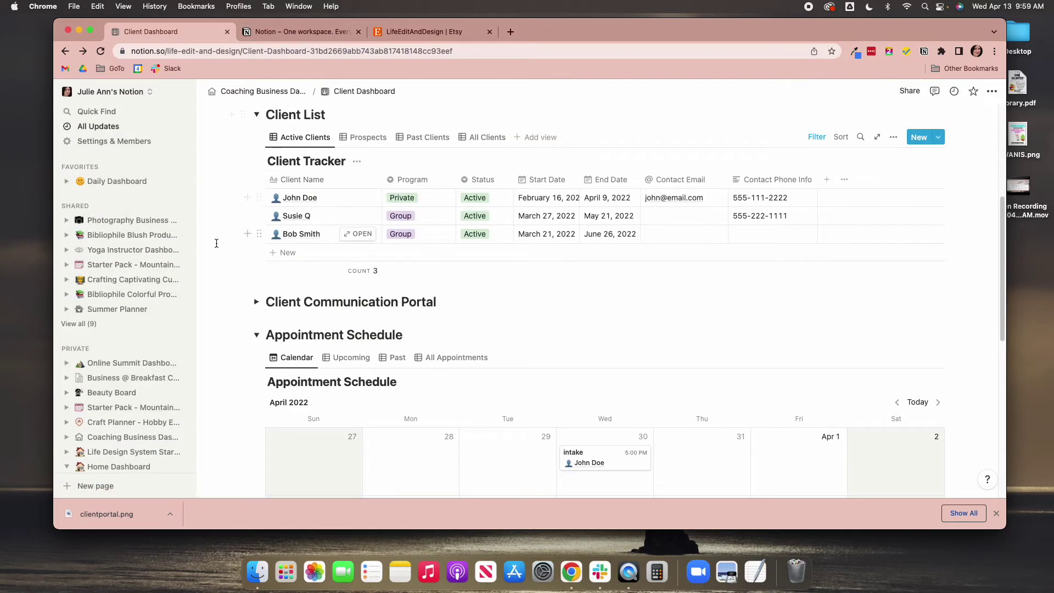
{"action": "left_click", "coordinate": [286, 253]}
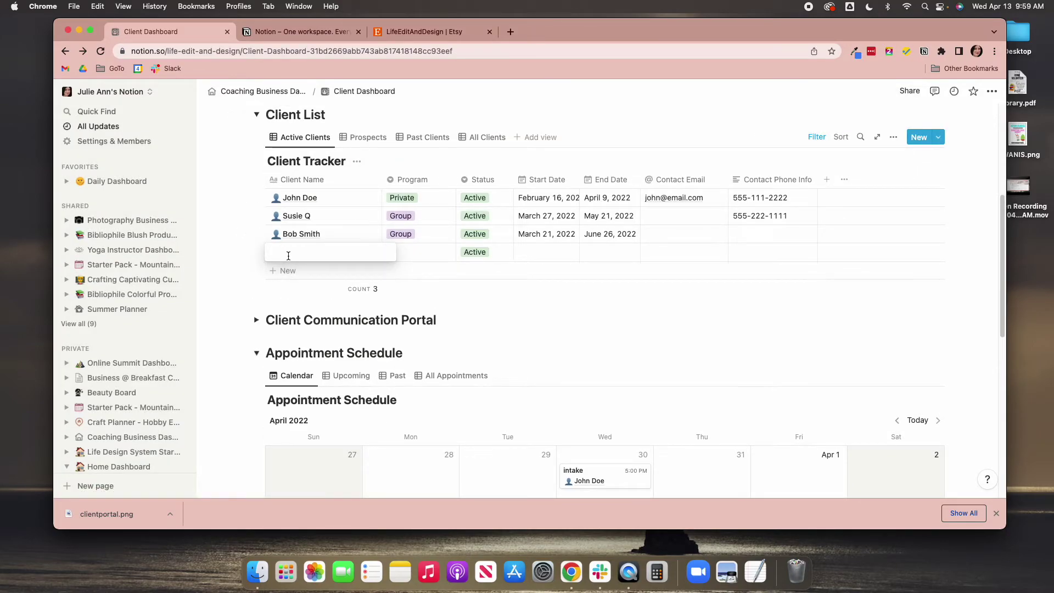
{"action": "type", "text": "New CL"}
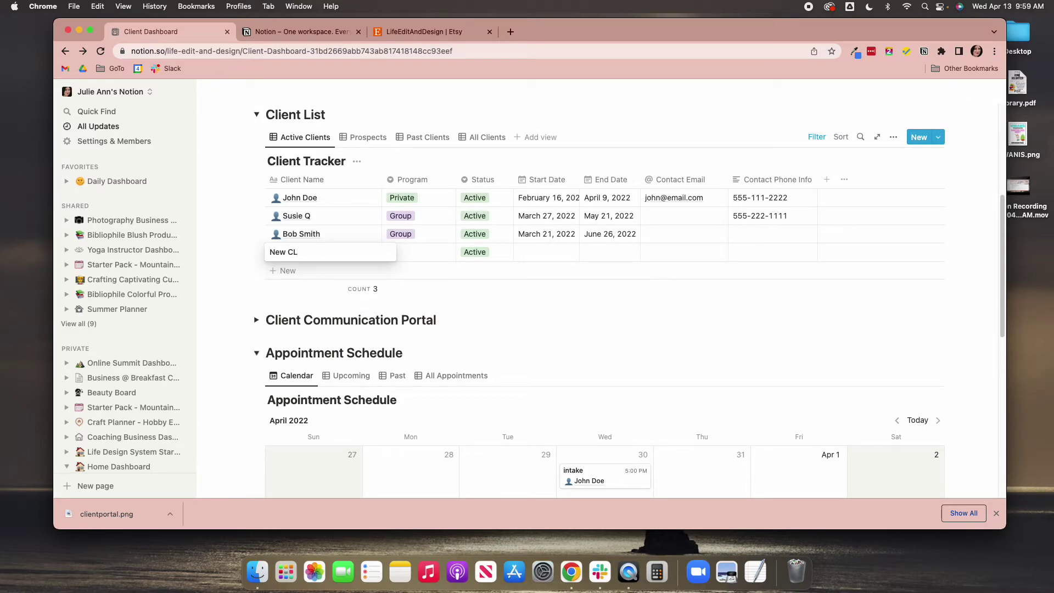
{"action": "type", "text": "ient"}
{"action": "key", "text": "Return"}
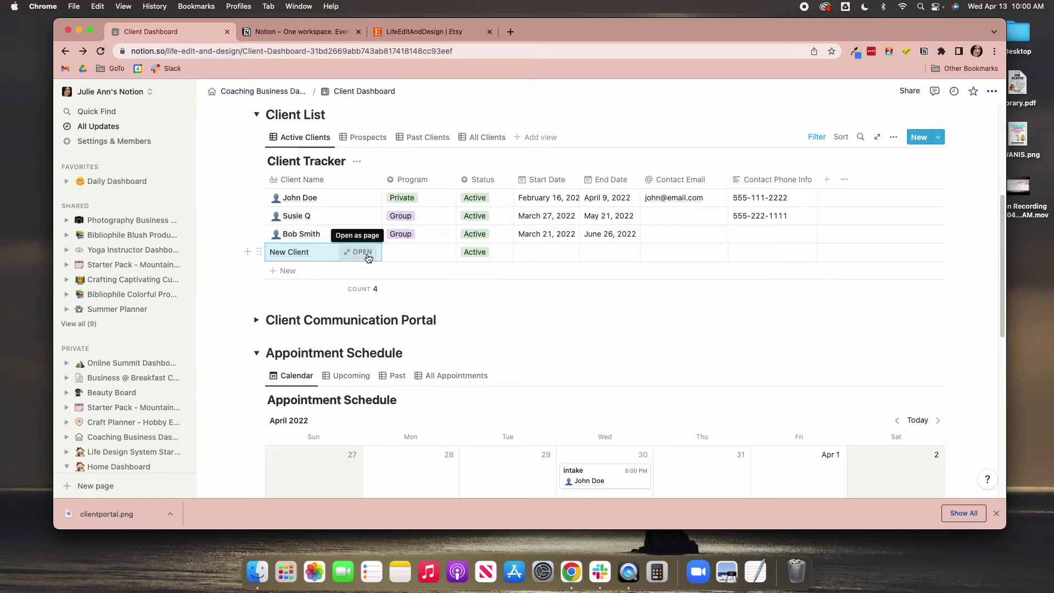
Apply the Client Template to the New Client page, then close it
{"action": "left_click", "coordinate": [363, 253]}
{"action": "mouse_move", "coordinate": [346, 170]}
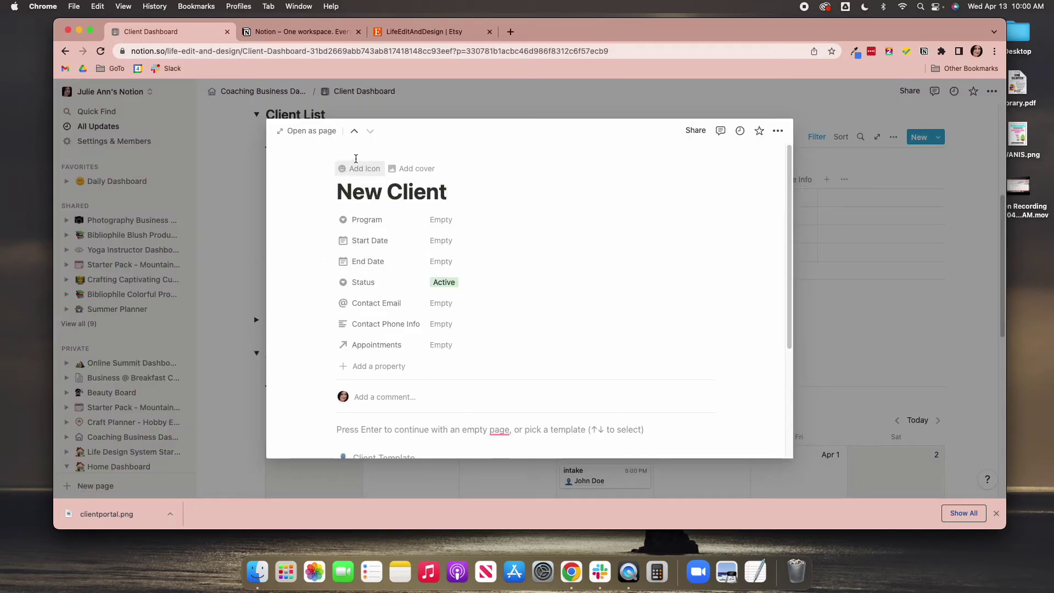
{"action": "scroll", "coordinate": [430, 377], "scroll_direction": "down", "scroll_amount": 3}
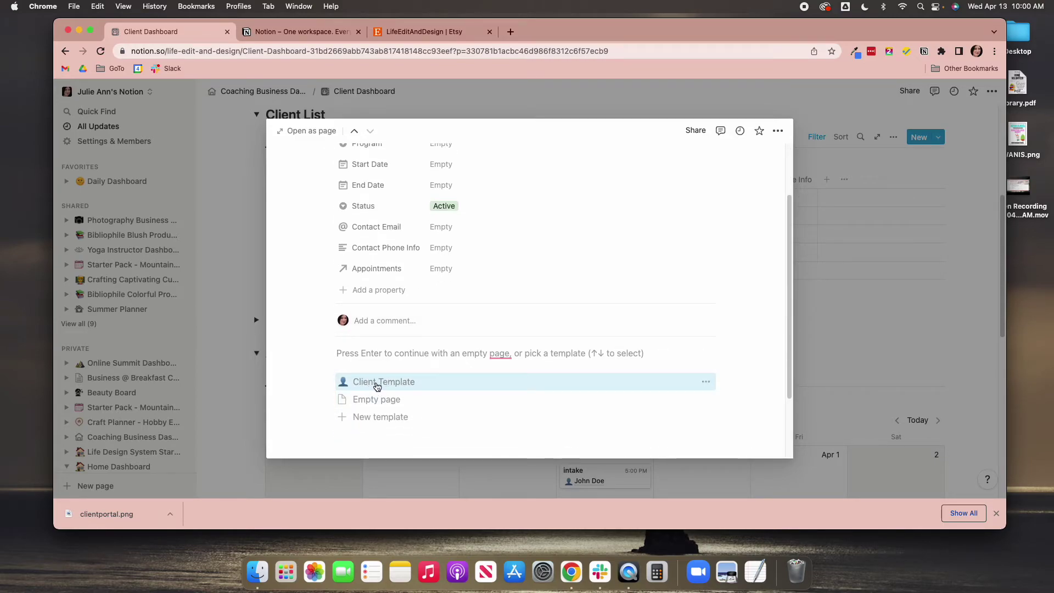
{"action": "left_click", "coordinate": [372, 384]}
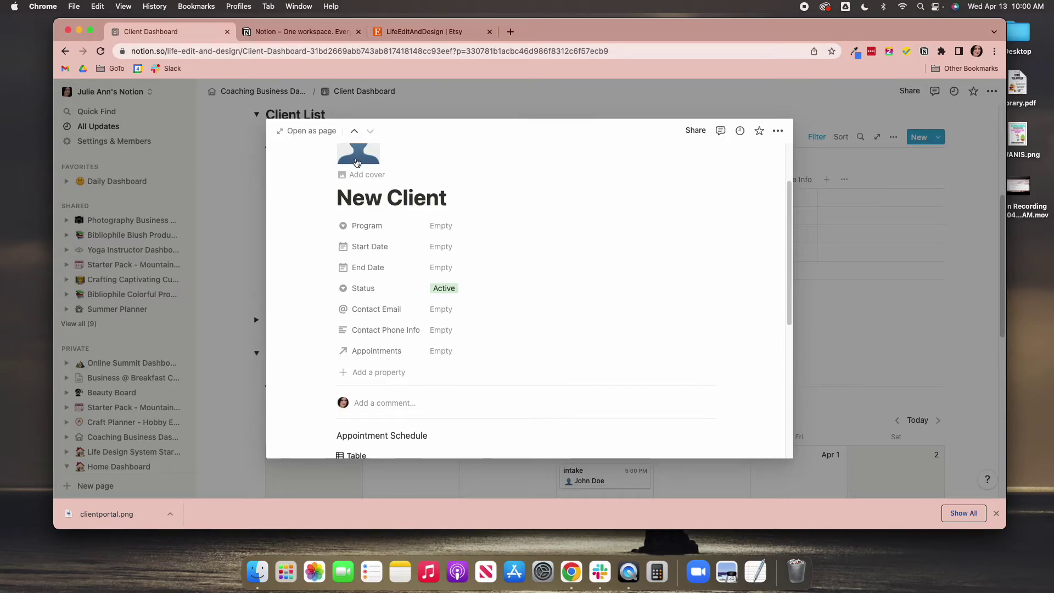
{"action": "scroll", "coordinate": [358, 176], "scroll_direction": "up", "scroll_amount": 3}
{"action": "scroll", "coordinate": [357, 307], "scroll_direction": "down", "scroll_amount": 10}
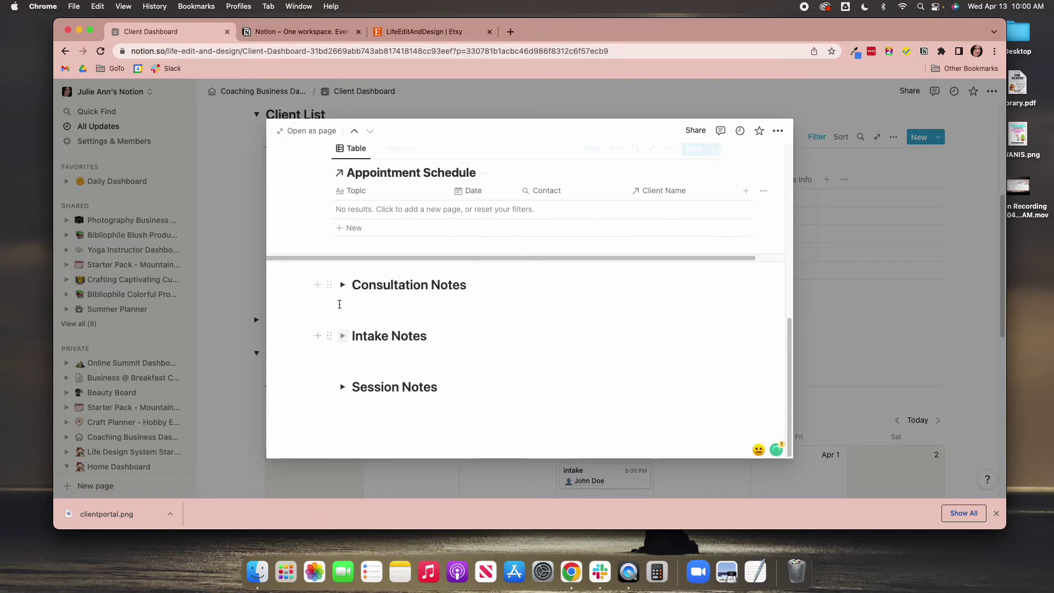
{"action": "left_click", "coordinate": [231, 288]}
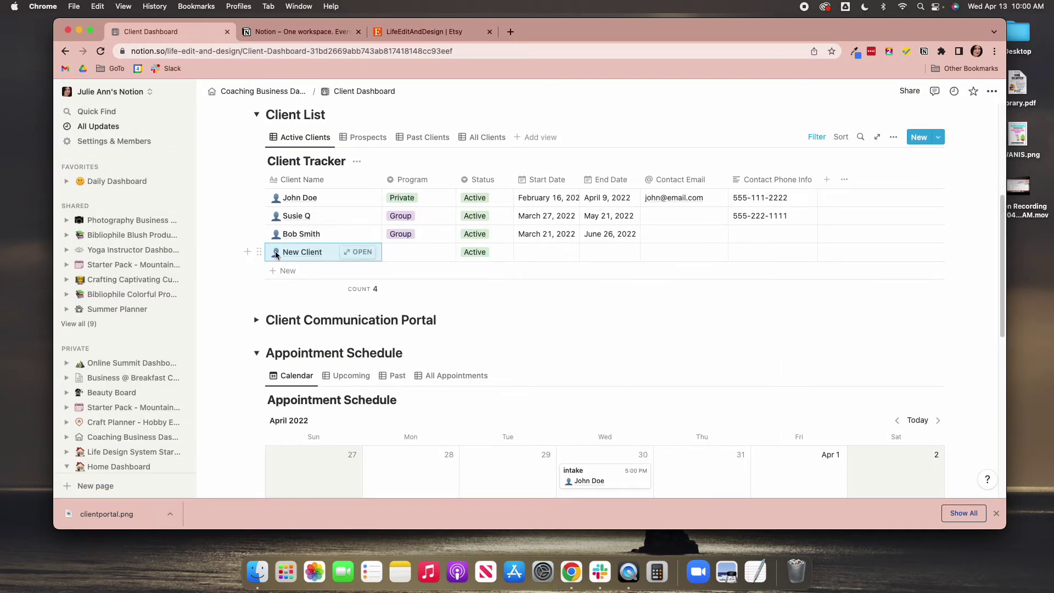
Delete the test New Client row from the Client Tracker
{"action": "left_click", "coordinate": [259, 252]}
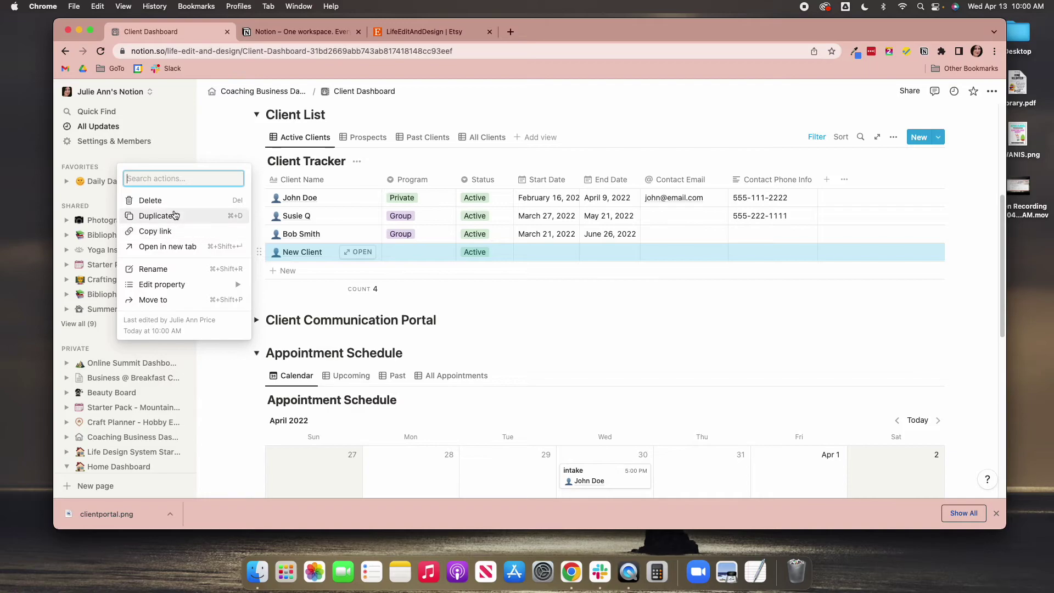
{"action": "left_click", "coordinate": [151, 201]}
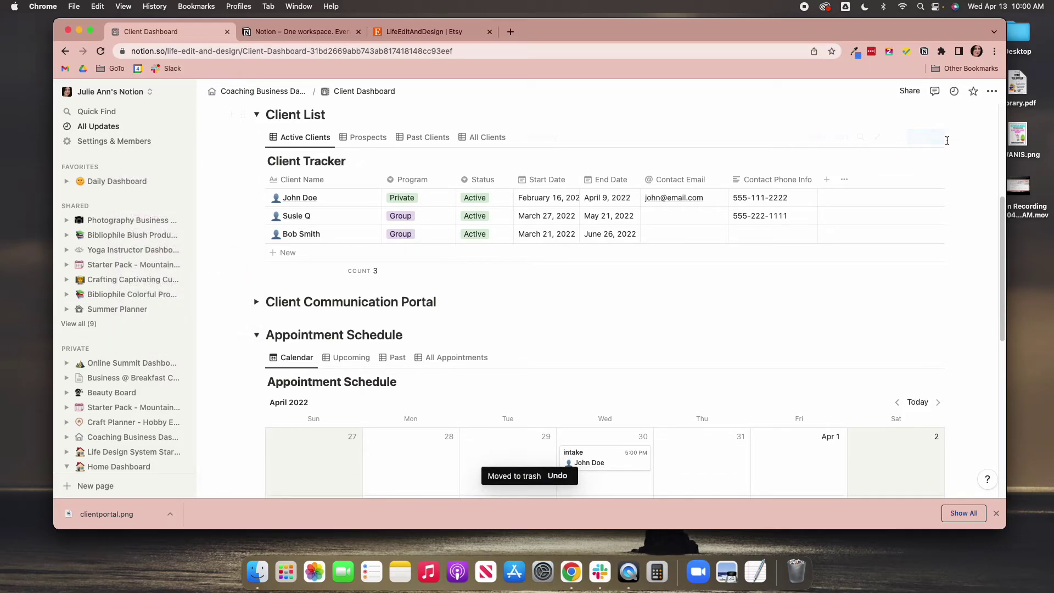
{"action": "mouse_move", "coordinate": [944, 142]}
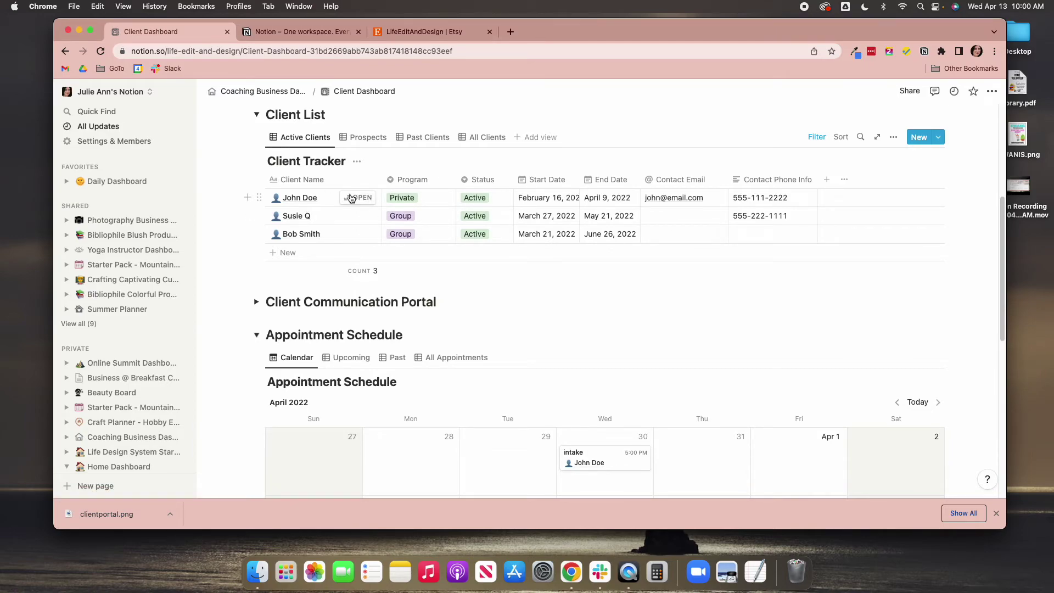
Open the first client's page and collapse the Session 1 toggle in Session Notes
{"action": "left_click", "coordinate": [351, 198]}
{"action": "scroll", "coordinate": [390, 270], "scroll_direction": "down", "scroll_amount": 5}
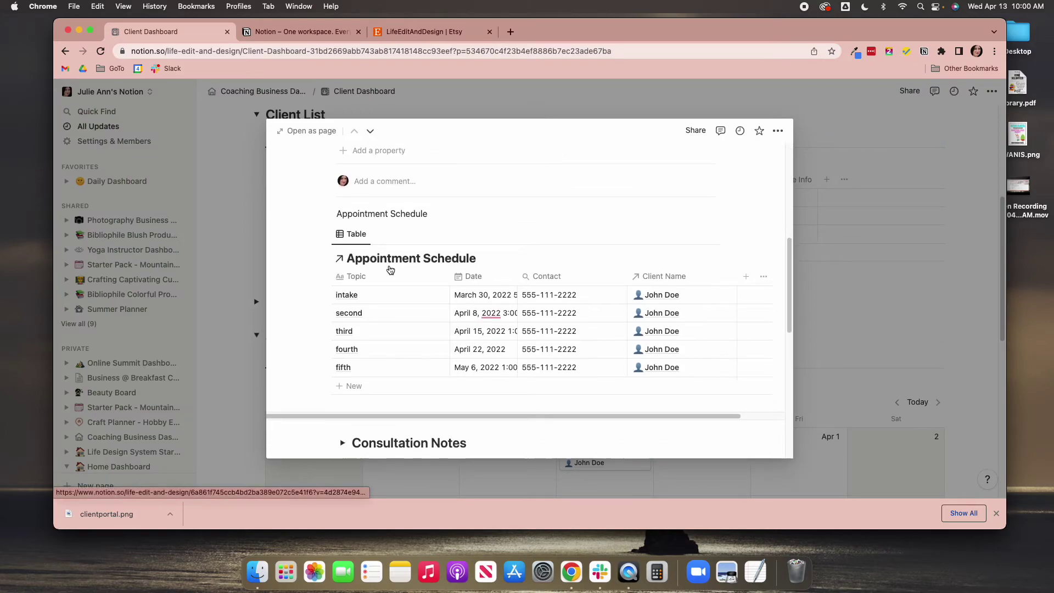
{"action": "scroll", "coordinate": [390, 269], "scroll_direction": "down", "scroll_amount": 8}
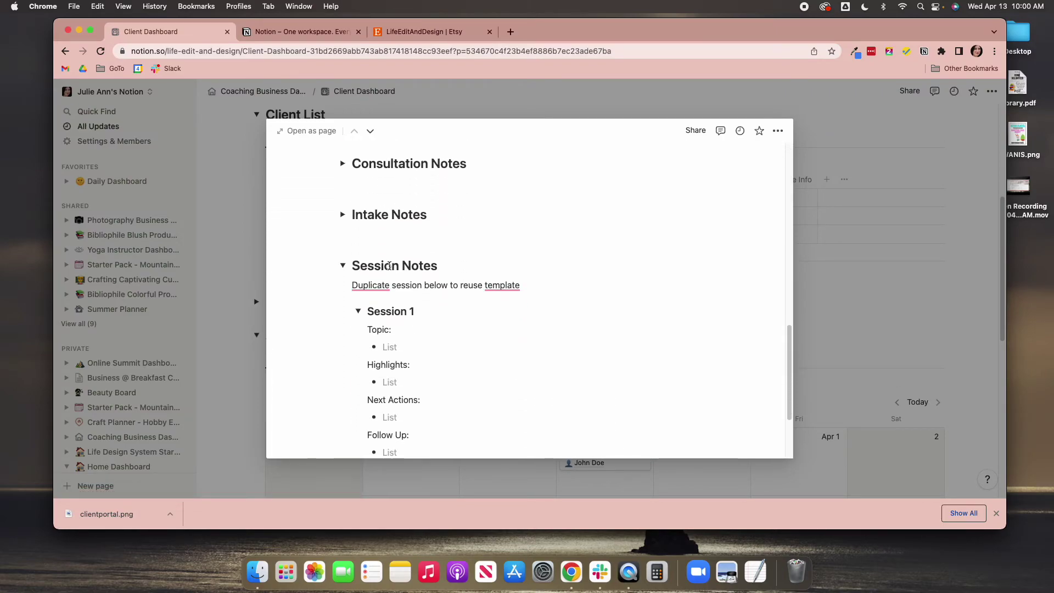
{"action": "scroll", "coordinate": [390, 267], "scroll_direction": "down", "scroll_amount": 1}
{"action": "scroll", "coordinate": [389, 266], "scroll_direction": "down", "scroll_amount": 1}
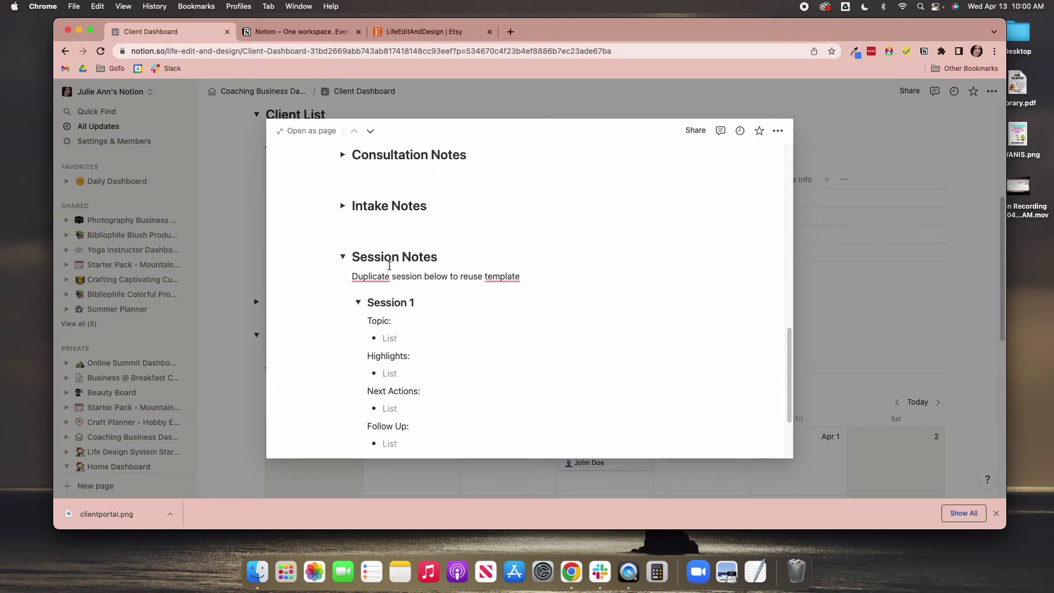
{"action": "scroll", "coordinate": [390, 266], "scroll_direction": "down", "scroll_amount": 2}
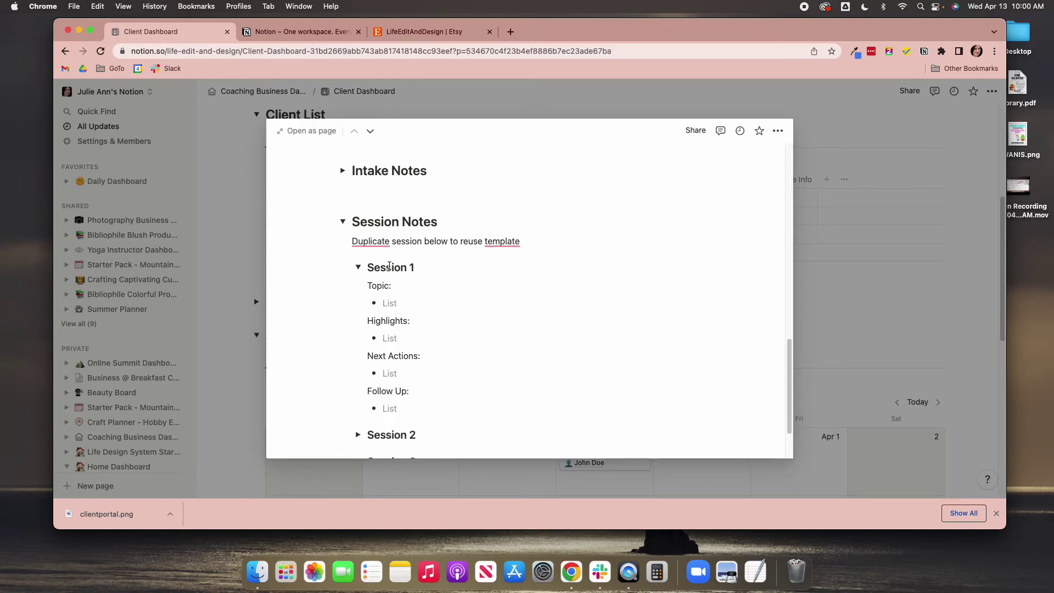
{"action": "scroll", "coordinate": [404, 323], "scroll_direction": "down", "scroll_amount": 3}
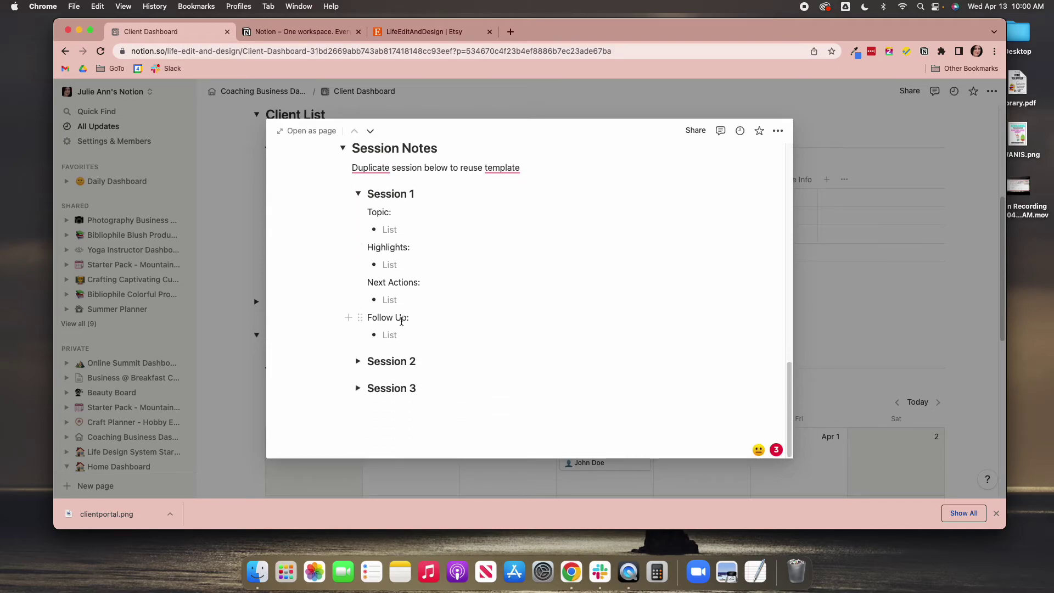
{"action": "scroll", "coordinate": [414, 294], "scroll_direction": "up", "scroll_amount": 10}
{"action": "scroll", "coordinate": [356, 327], "scroll_direction": "down", "scroll_amount": 6}
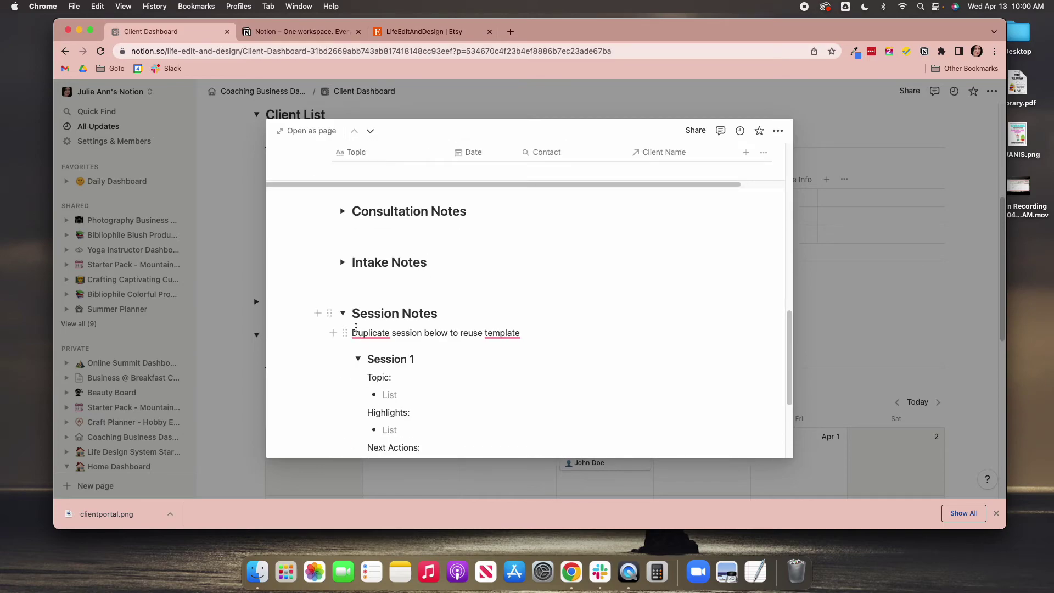
{"action": "scroll", "coordinate": [367, 332], "scroll_direction": "down", "scroll_amount": 3}
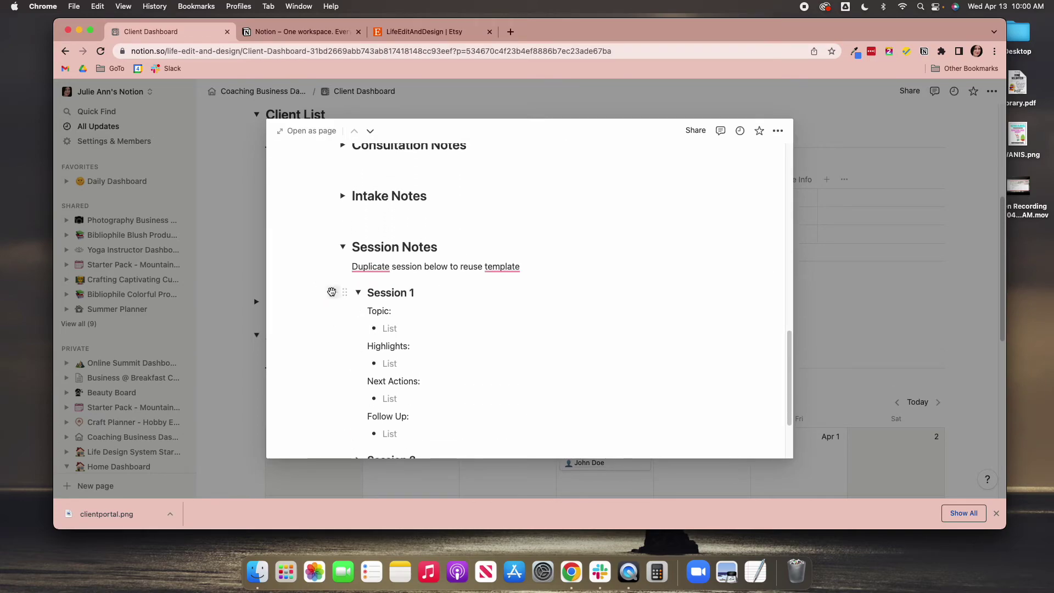
{"action": "left_click", "coordinate": [358, 294]}
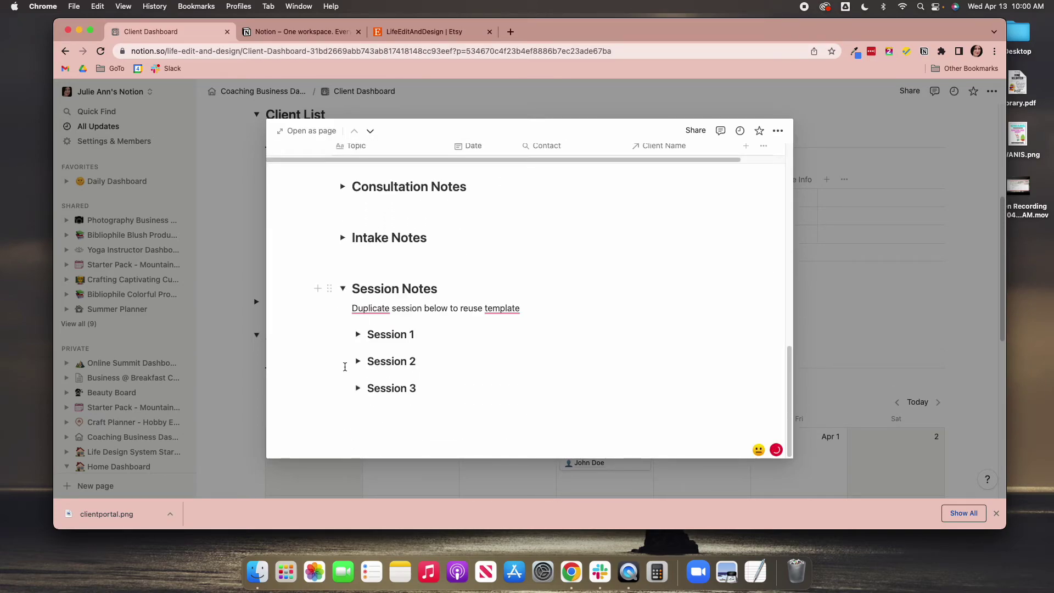
Reorder the sessions to Session 3, Session 2, Session 1, checking Session 2's contents
{"action": "left_click_drag", "start_coordinate": [347, 388], "coordinate": [344, 328]}
{"action": "left_click_drag", "start_coordinate": [346, 388], "coordinate": [344, 352]}
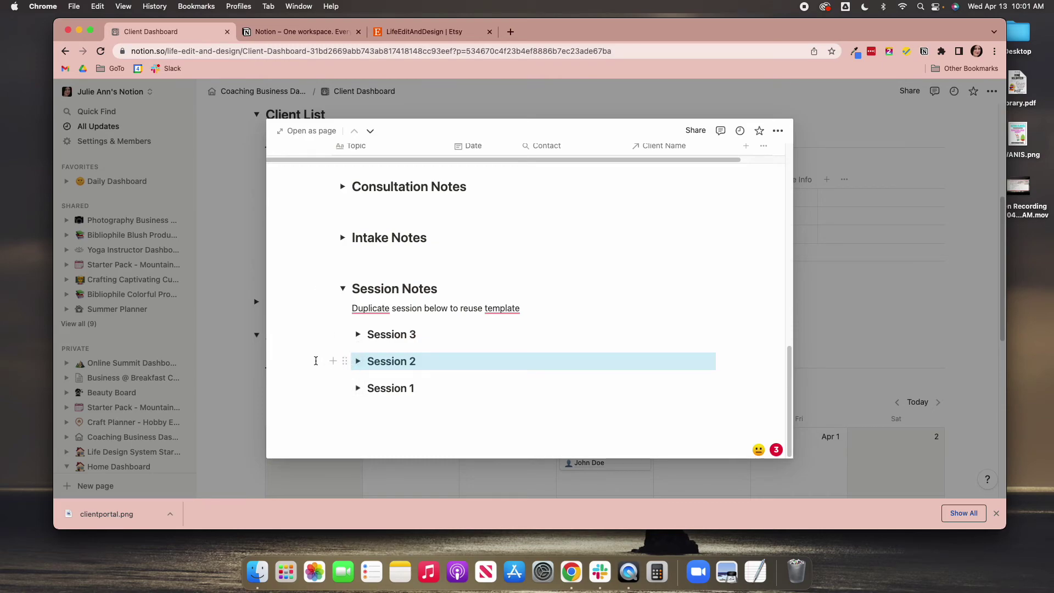
{"action": "left_click", "coordinate": [357, 362]}
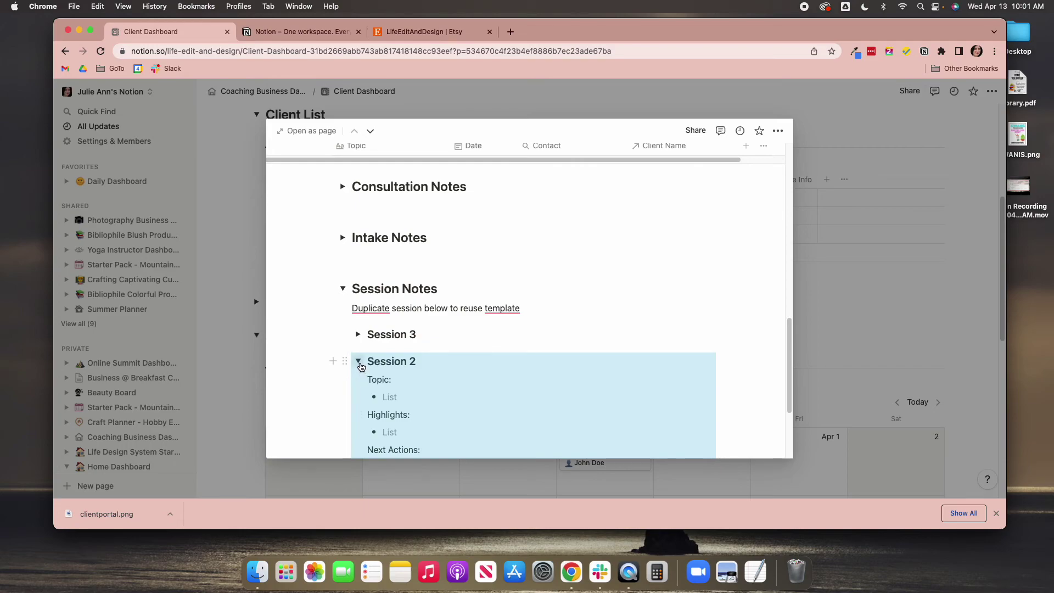
{"action": "left_click", "coordinate": [359, 362]}
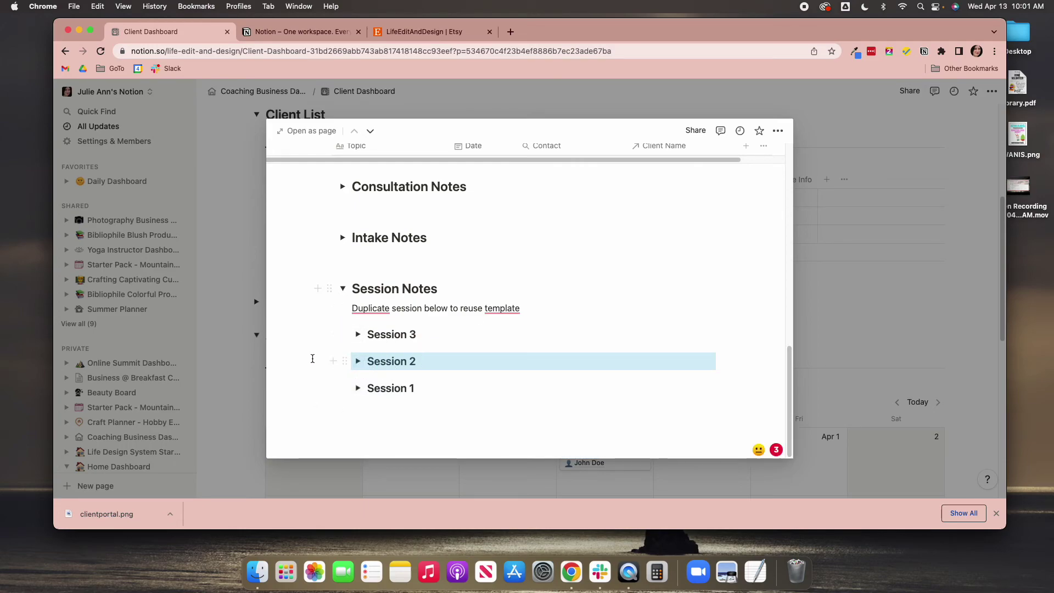
Review the client's peek page top to bottom, then close it to return to the dashboard
{"action": "scroll", "coordinate": [312, 358], "scroll_direction": "up", "scroll_amount": 10}
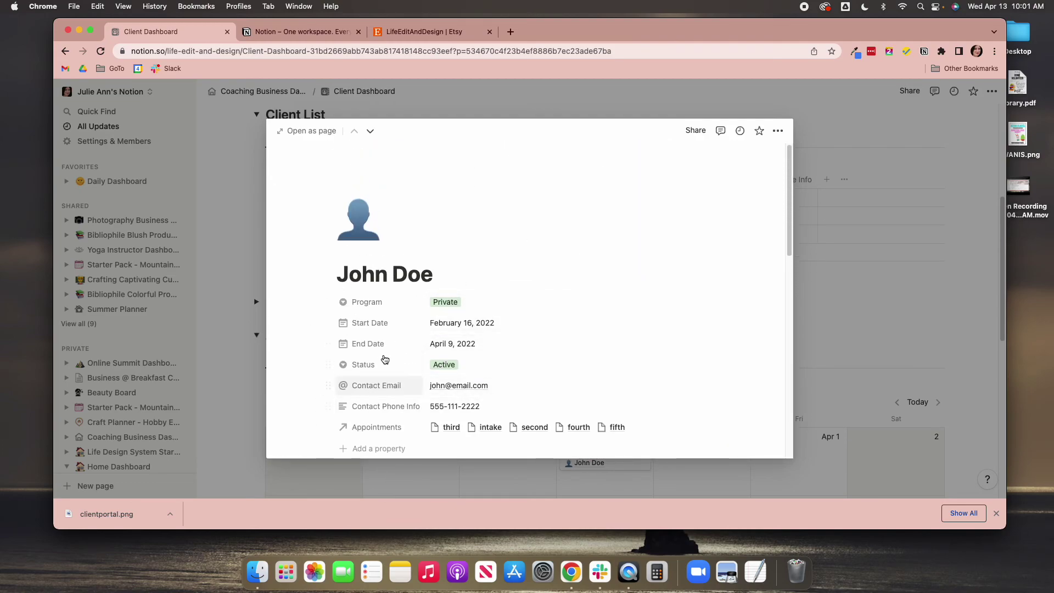
{"action": "scroll", "coordinate": [467, 347], "scroll_direction": "down", "scroll_amount": 5}
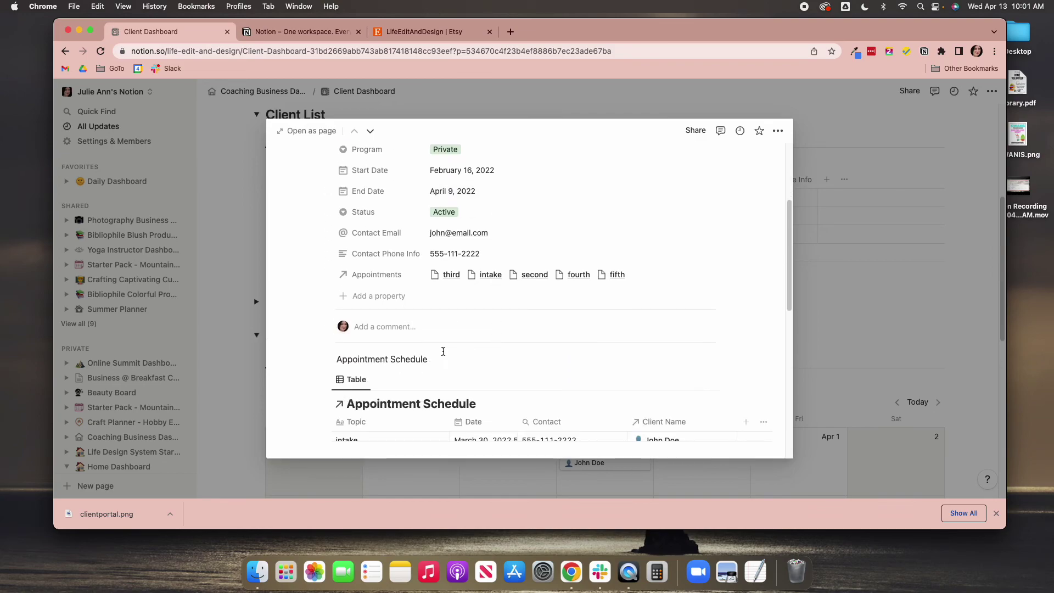
{"action": "scroll", "coordinate": [451, 362], "scroll_direction": "down", "scroll_amount": 1}
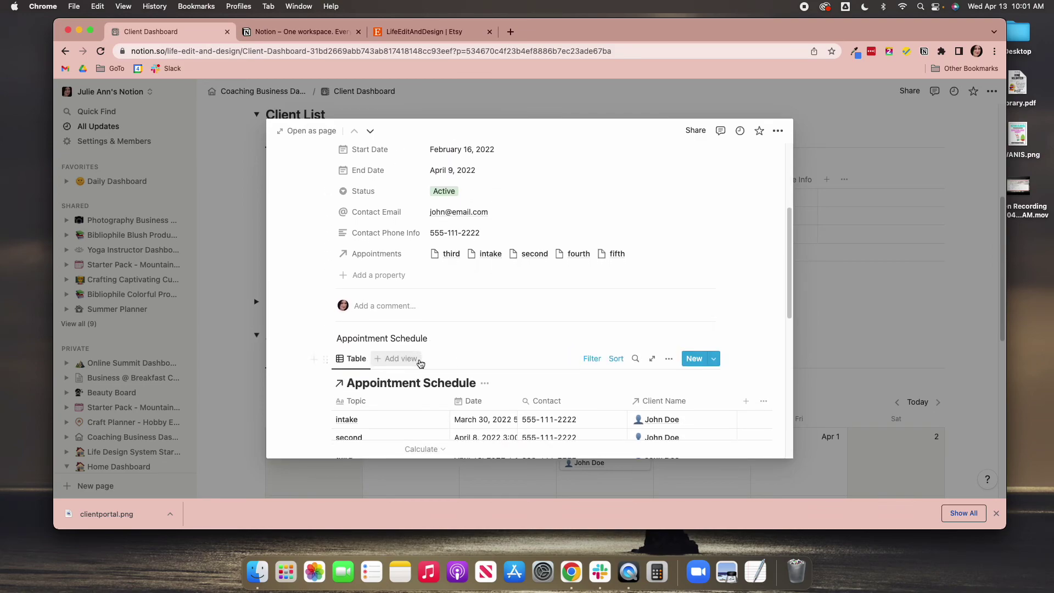
{"action": "scroll", "coordinate": [472, 365], "scroll_direction": "down", "scroll_amount": 5}
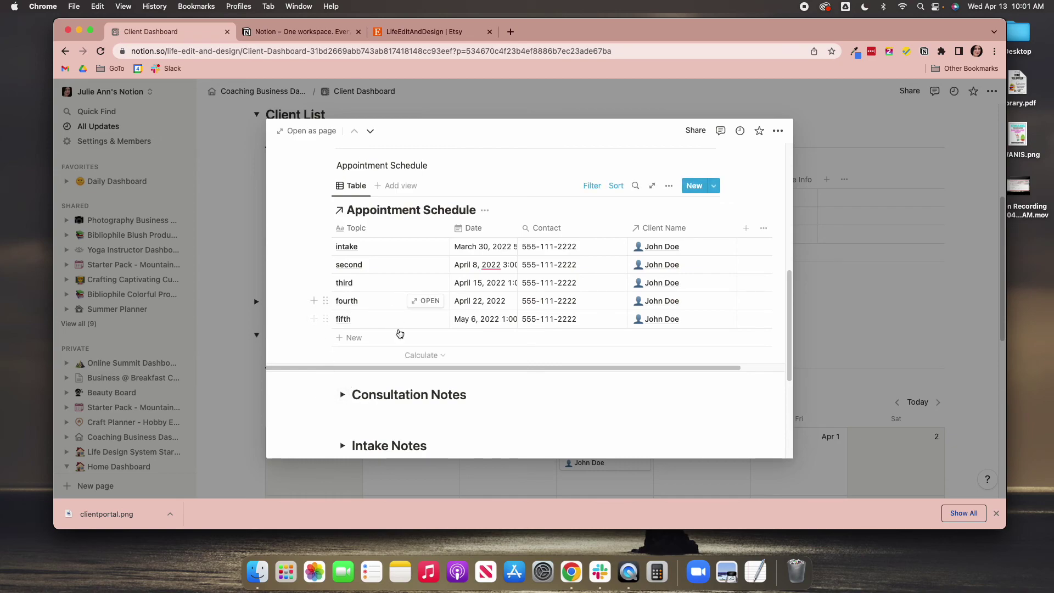
{"action": "scroll", "coordinate": [391, 368], "scroll_direction": "up", "scroll_amount": 6}
{"action": "scroll", "coordinate": [391, 368], "scroll_direction": "up", "scroll_amount": 4}
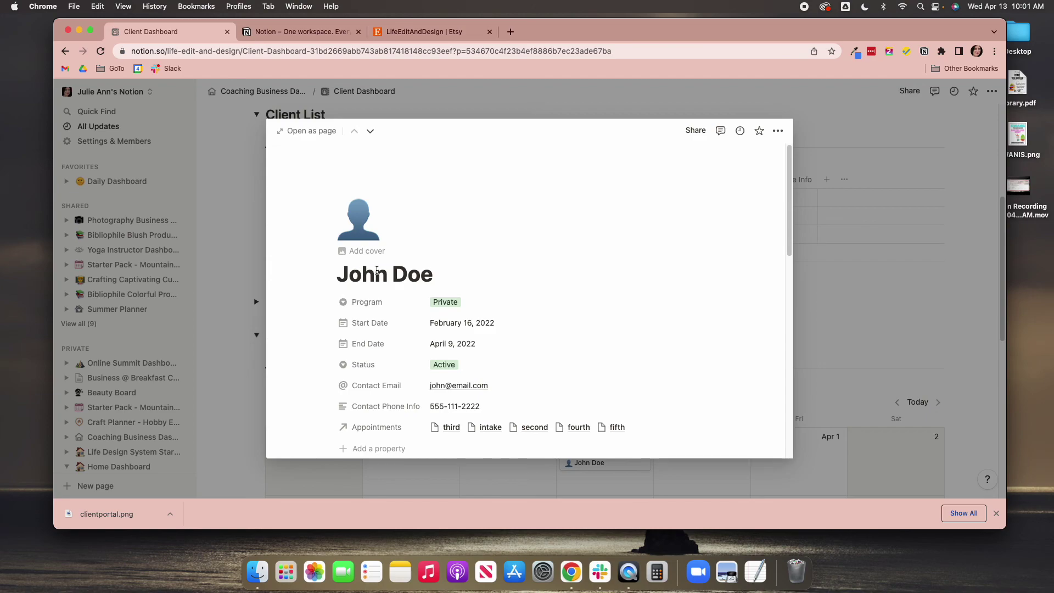
{"action": "scroll", "coordinate": [405, 346], "scroll_direction": "down", "scroll_amount": 12}
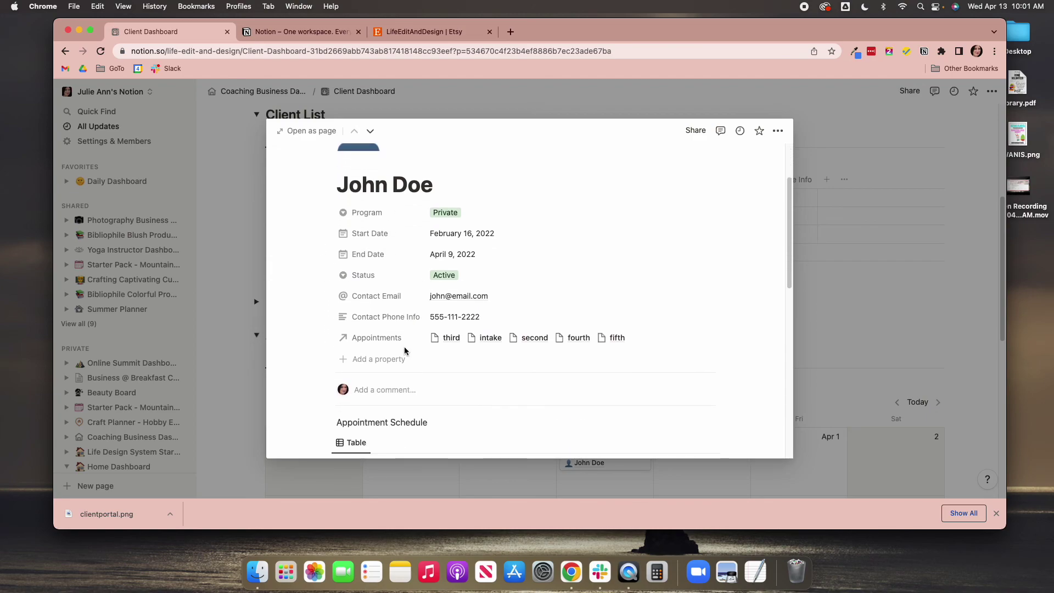
{"action": "scroll", "coordinate": [404, 351], "scroll_direction": "down", "scroll_amount": 1}
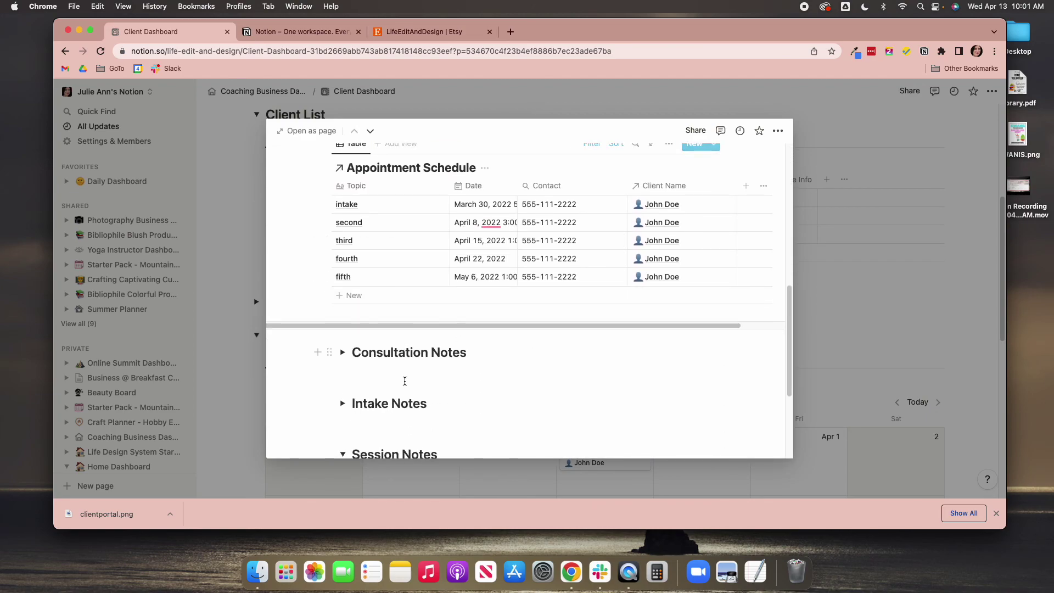
{"action": "scroll", "coordinate": [396, 374], "scroll_direction": "down", "scroll_amount": 3}
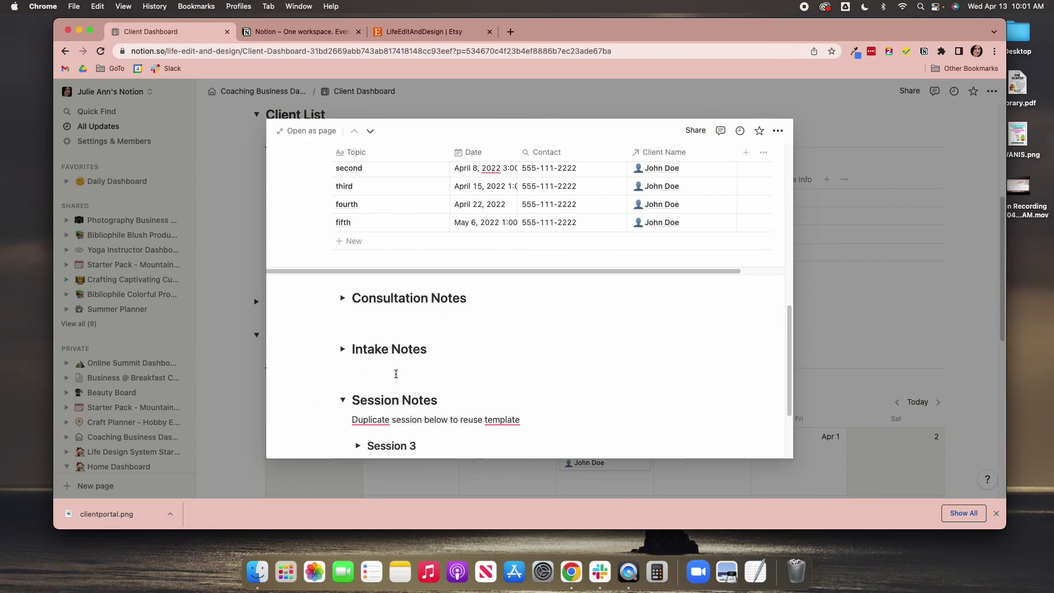
{"action": "left_click", "coordinate": [216, 295]}
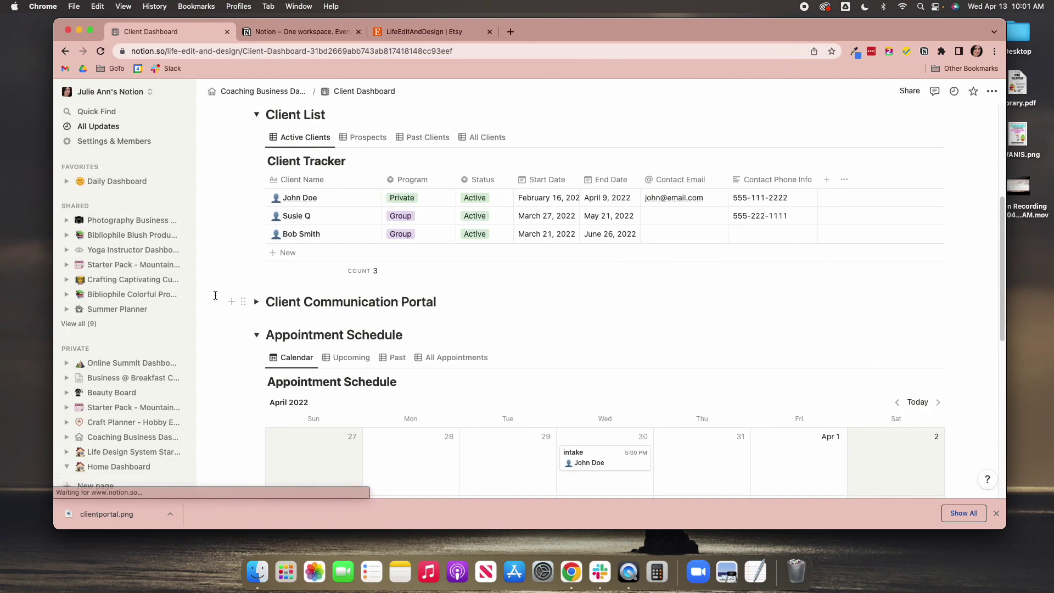